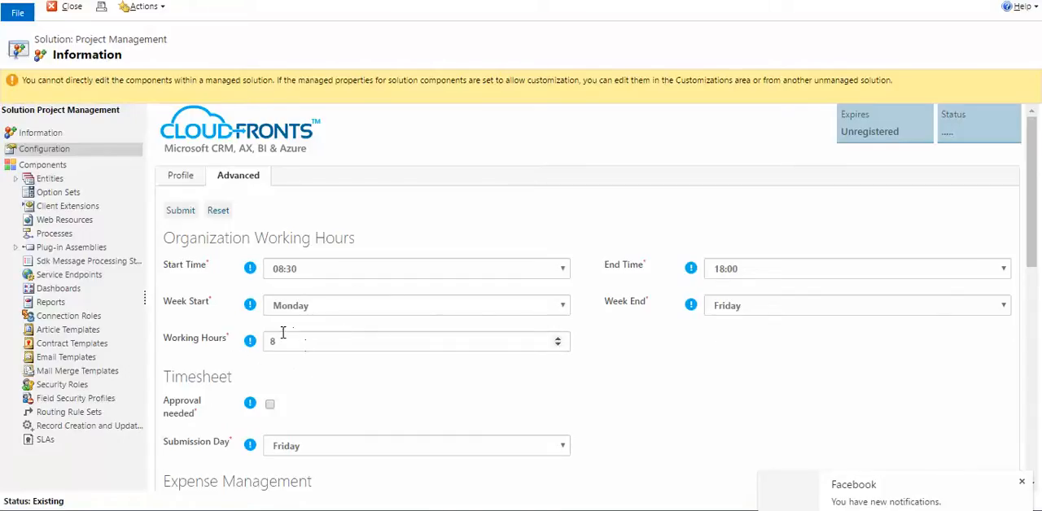
Review the solution's advanced configuration, from working hours and timesheets through licences, invoicing address and active project managers.
scroll(315, 341, down, 5)
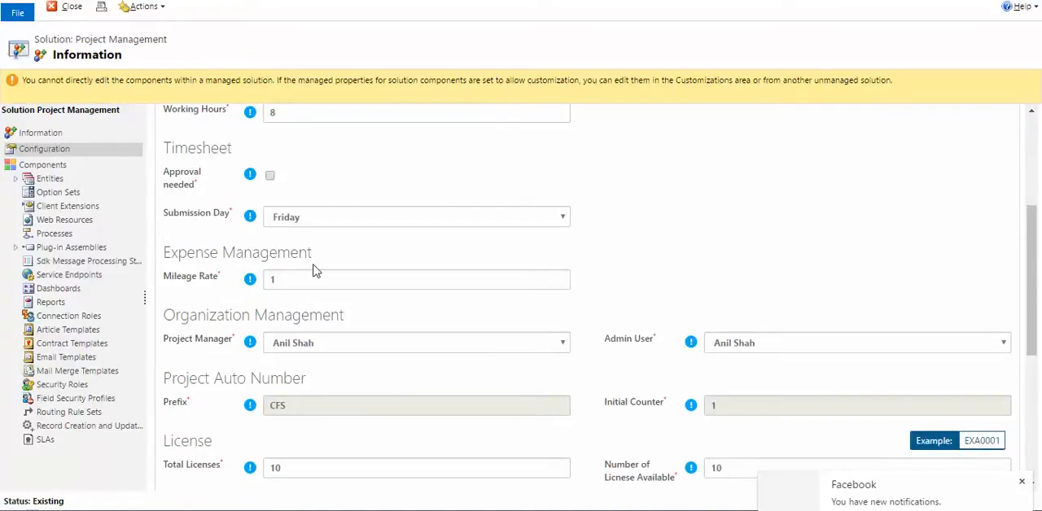
scroll(316, 272, down, 3)
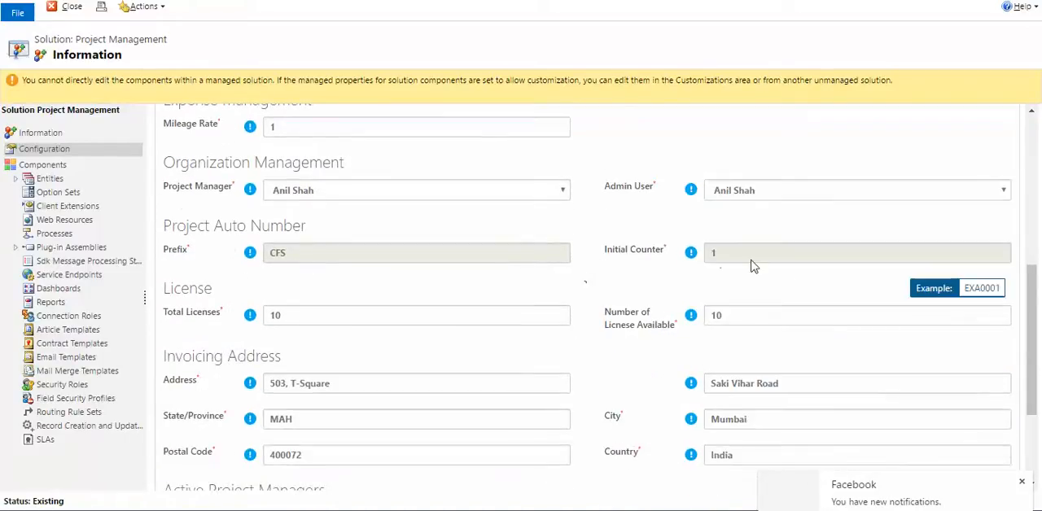
scroll(683, 261, down, 3)
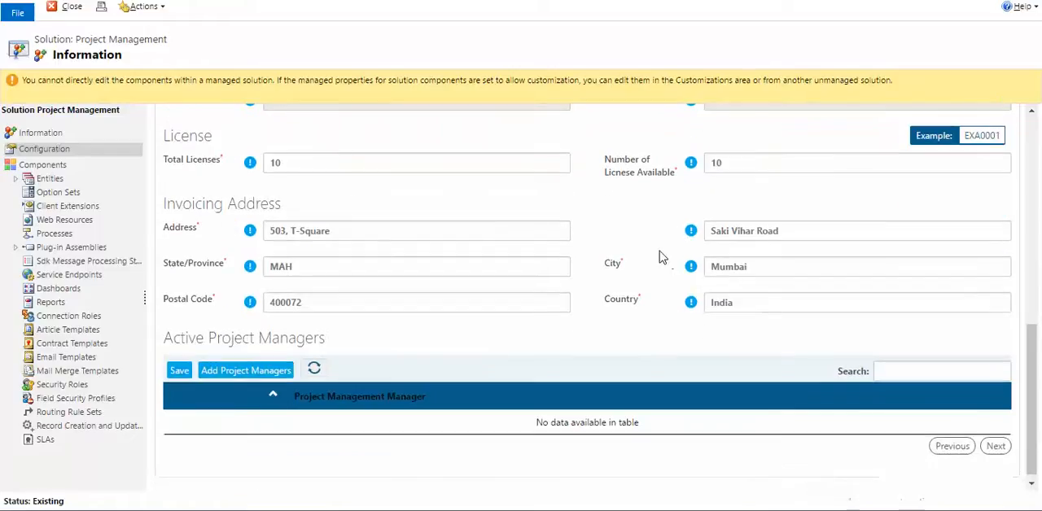
scroll(661, 256, up, 2)
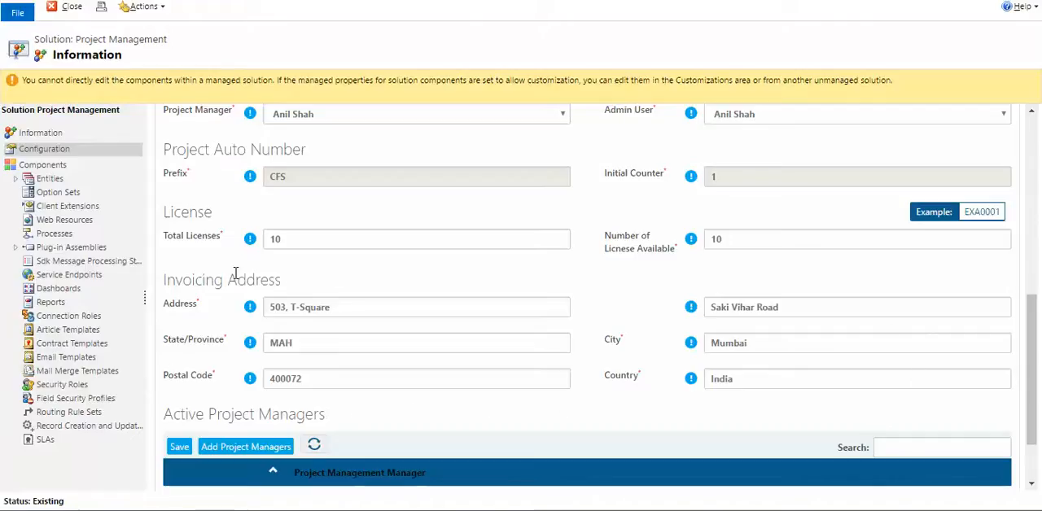
Switch to the main Dynamics CRM window and open the Projects list in the Project Management area.
key(alt+Tab)
key(alt+Tab)
key(alt+Tab)
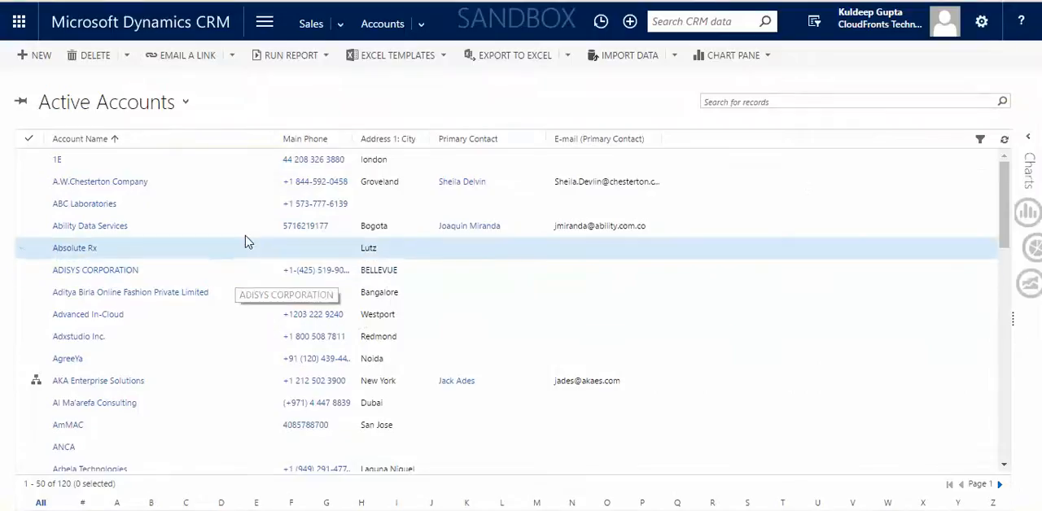
click(265, 27)
click(255, 81)
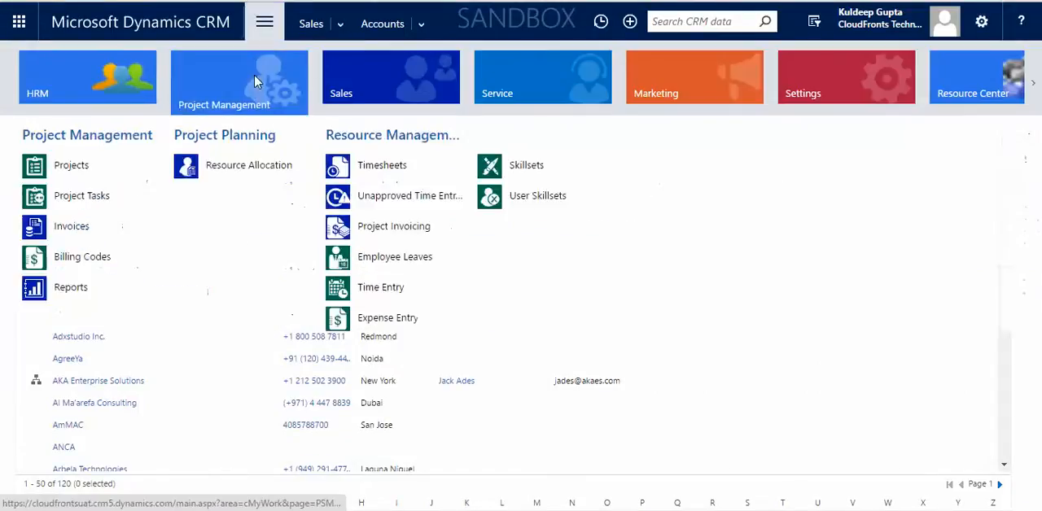
click(111, 163)
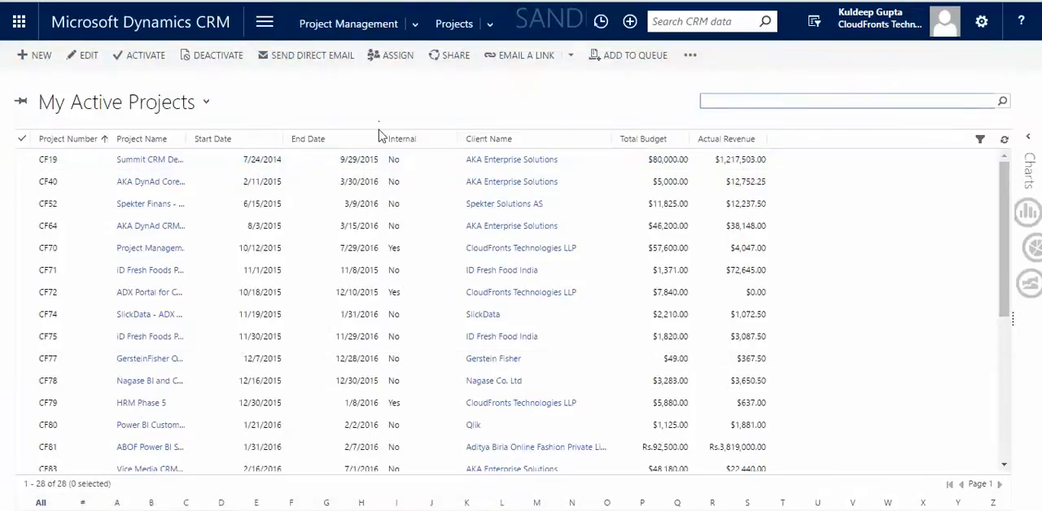
Start a new project record and enter "Pasific CRM Implementation" as the project name.
click(208, 105)
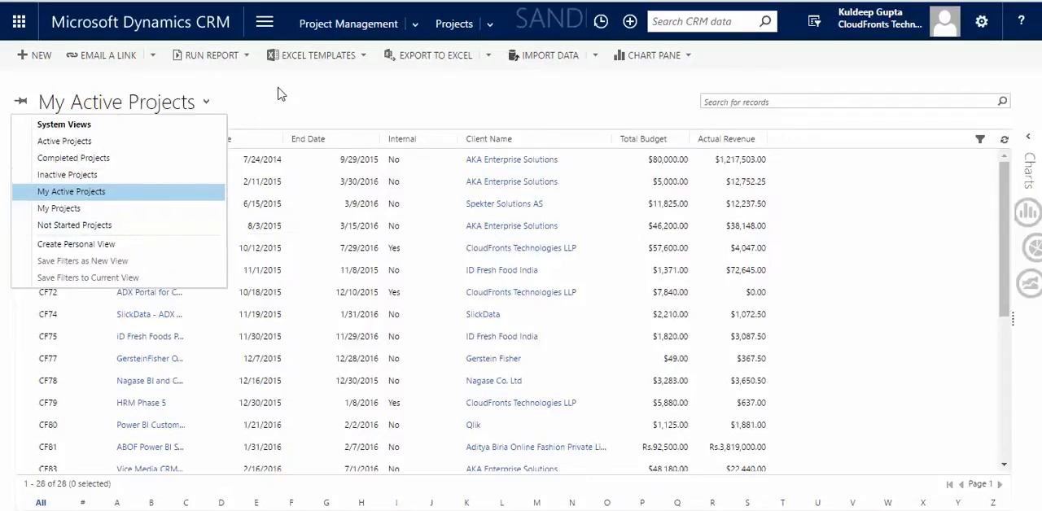
click(44, 58)
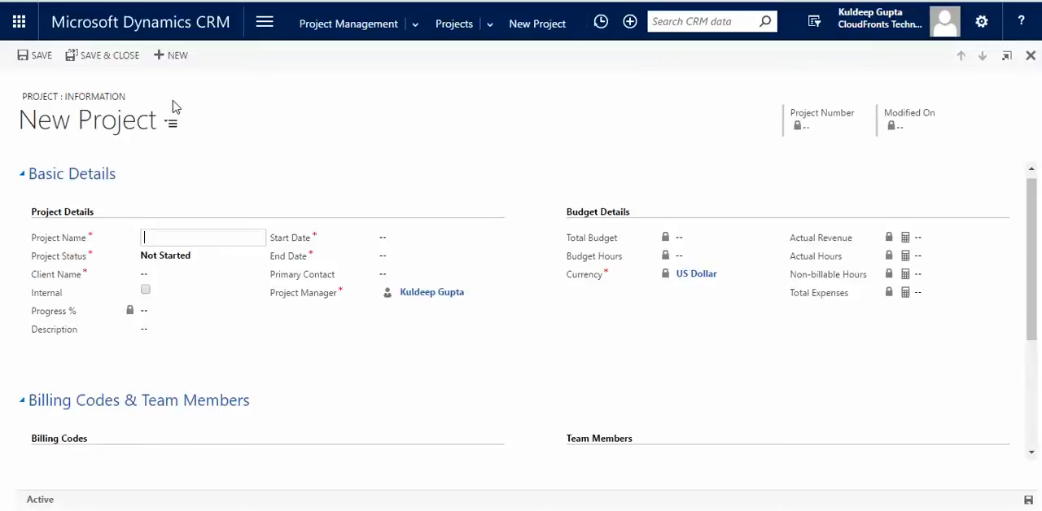
text(P)
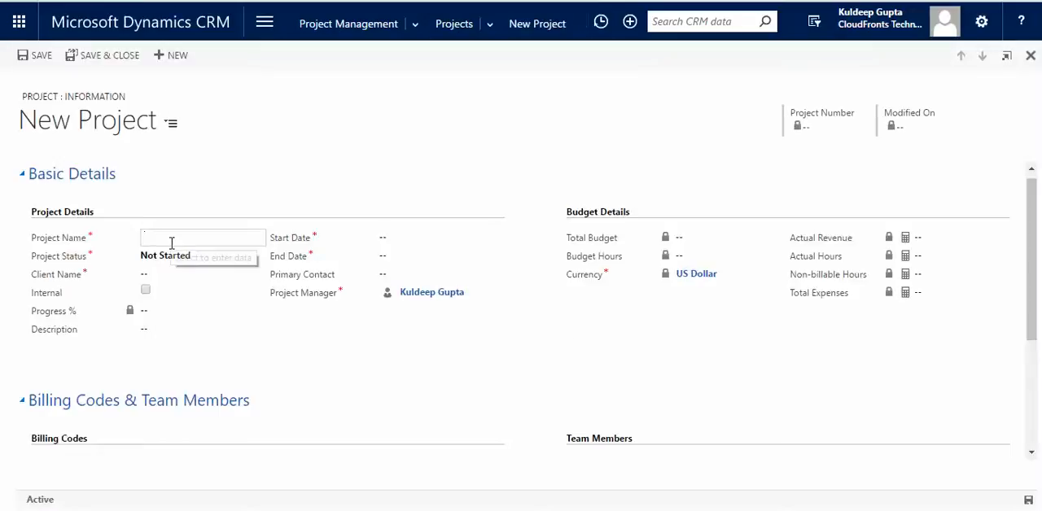
text(asif)
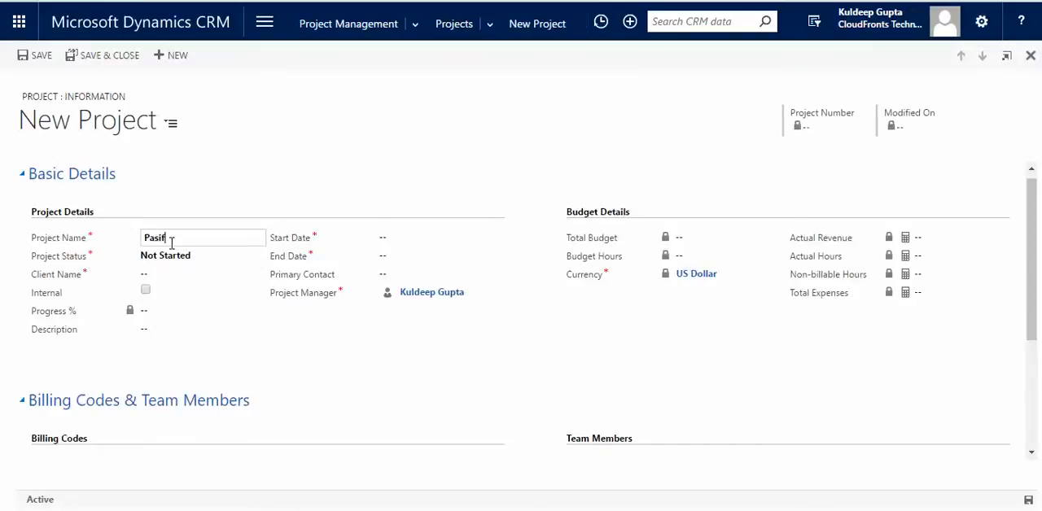
text(icCRM)
key(BackSpace)
key(BackSpace)
key(BackSpace)
text(mpleme)
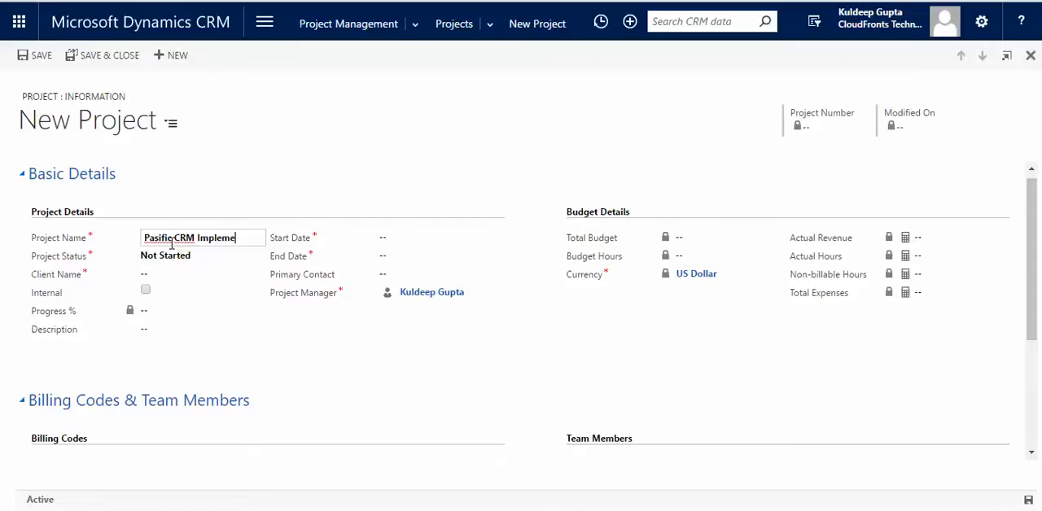
text(ntation)
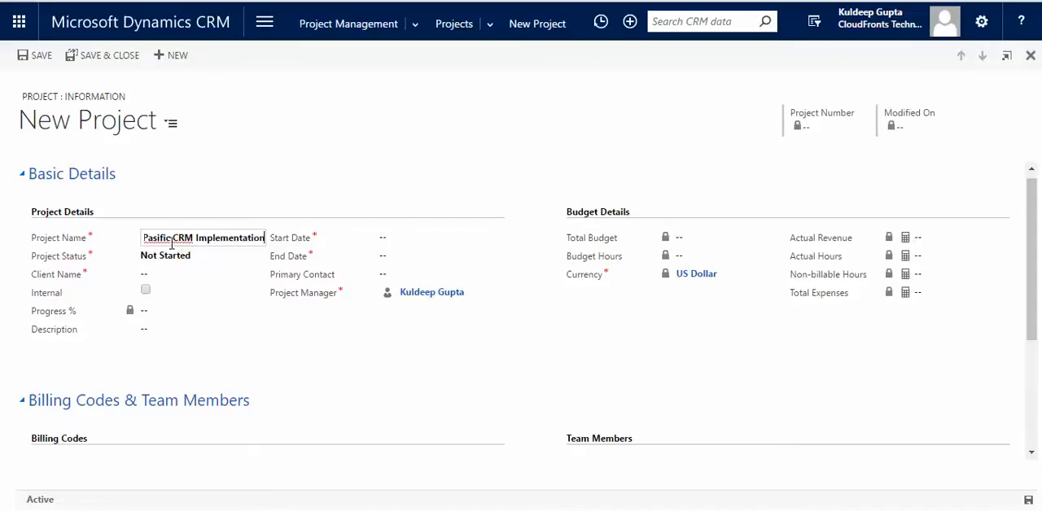
Set the project status to Active and choose Synergy Software Systems as the client.
click(192, 259)
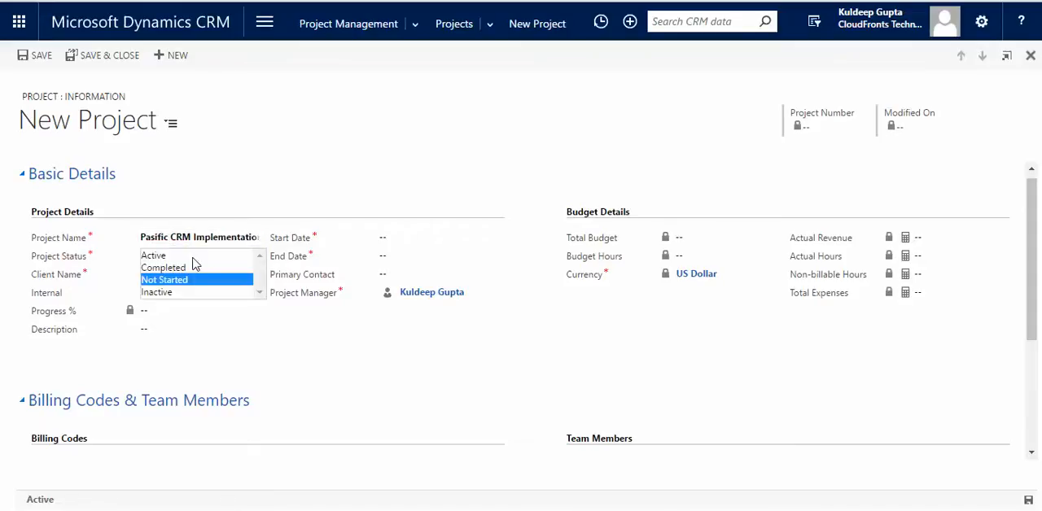
click(183, 258)
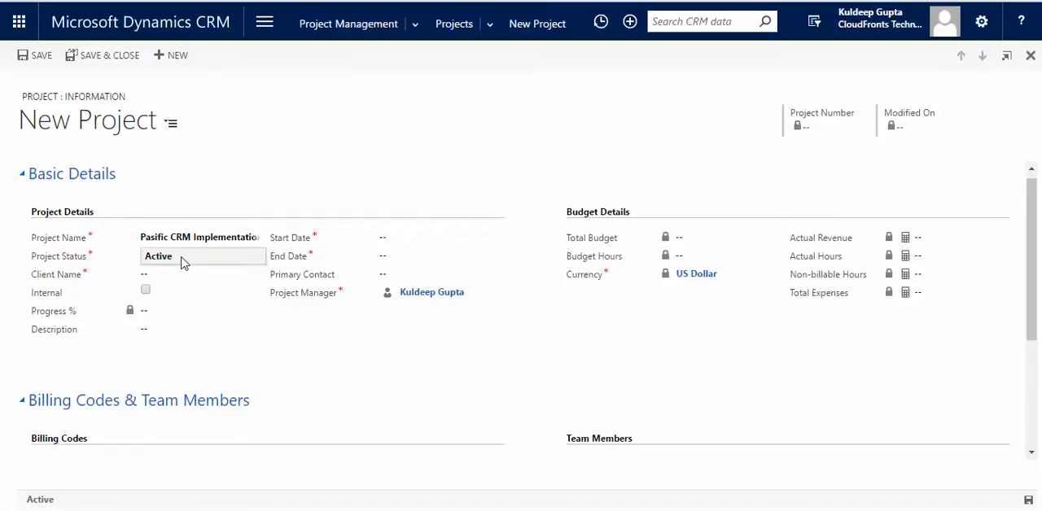
click(184, 275)
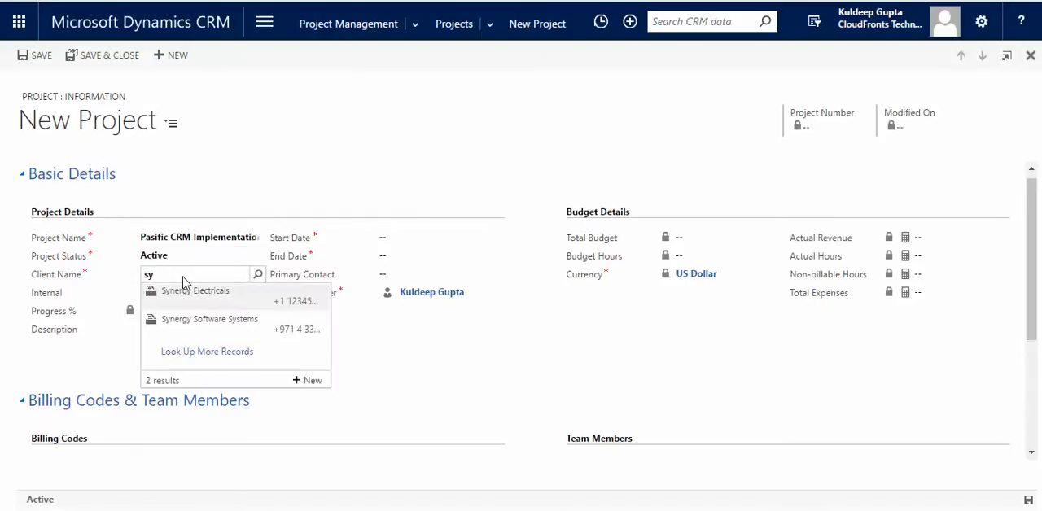
click(215, 333)
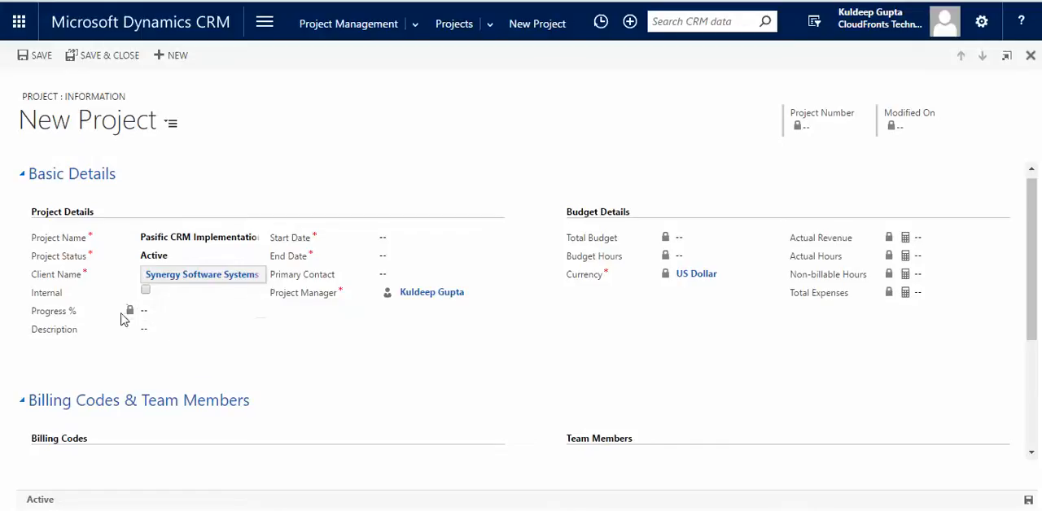
click(184, 337)
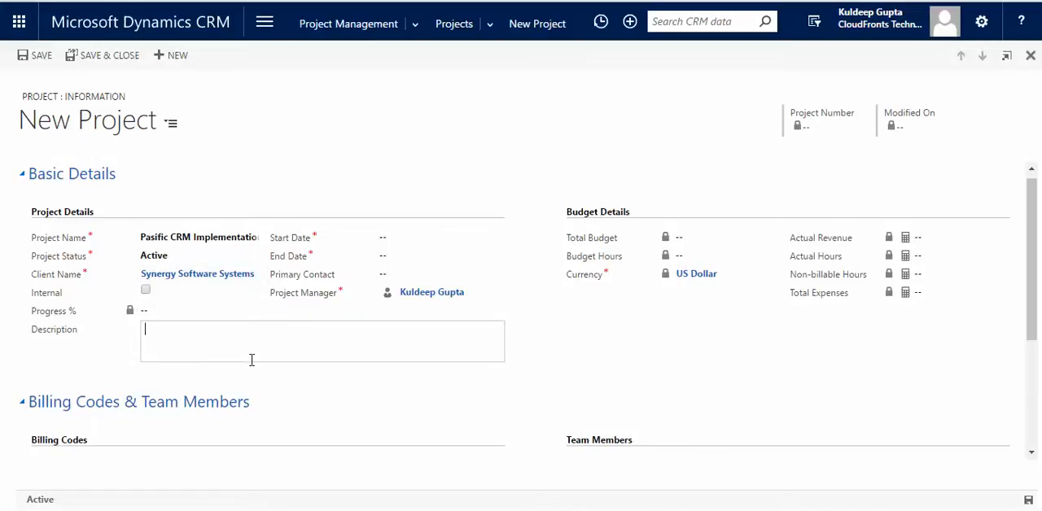
Set the project's start date to 5/23/2016 and its end date to 8/31/2016.
click(412, 237)
click(494, 237)
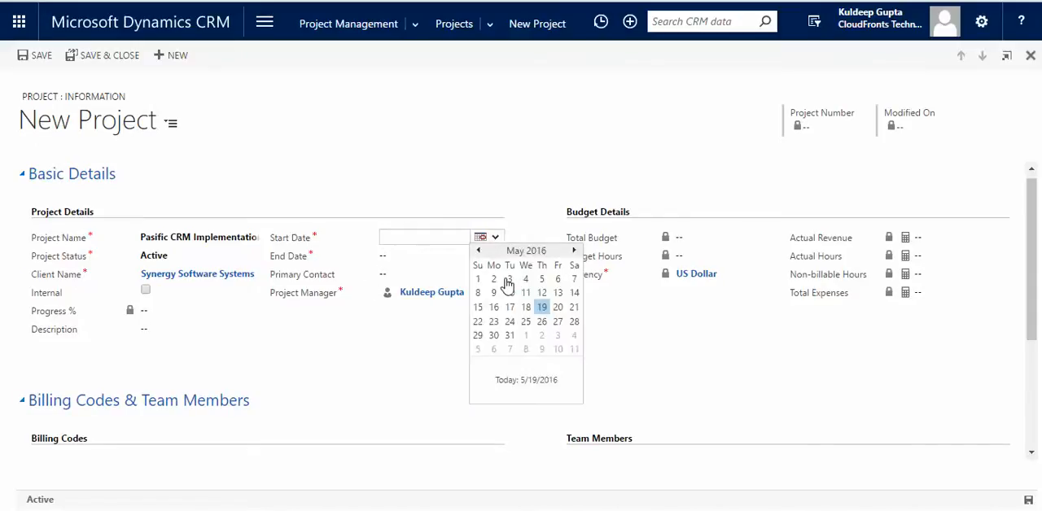
click(495, 322)
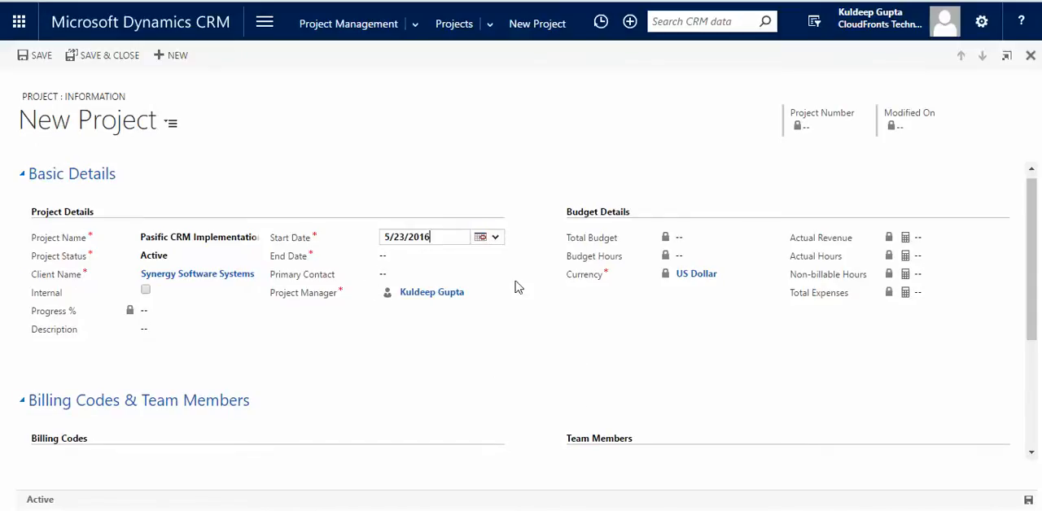
click(489, 259)
click(492, 260)
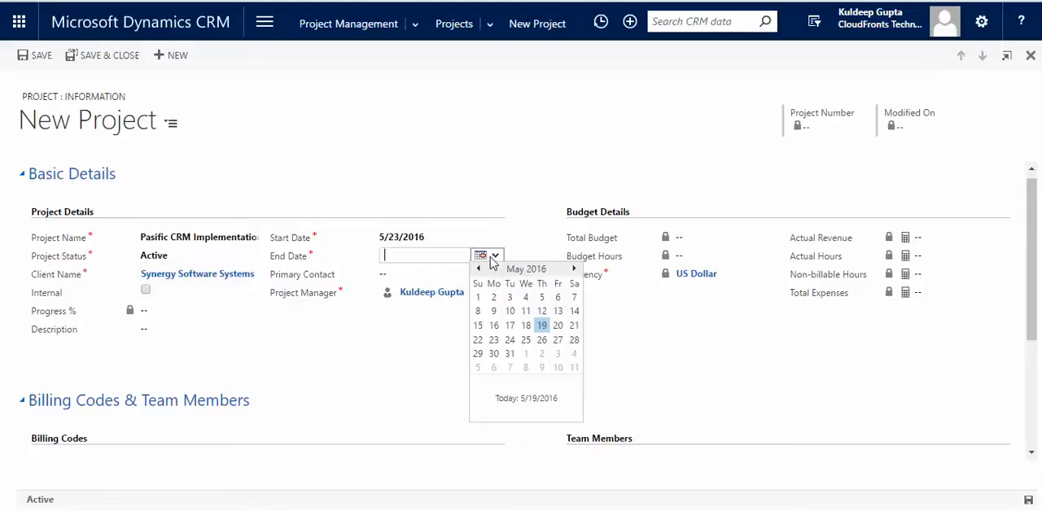
click(521, 269)
click(535, 337)
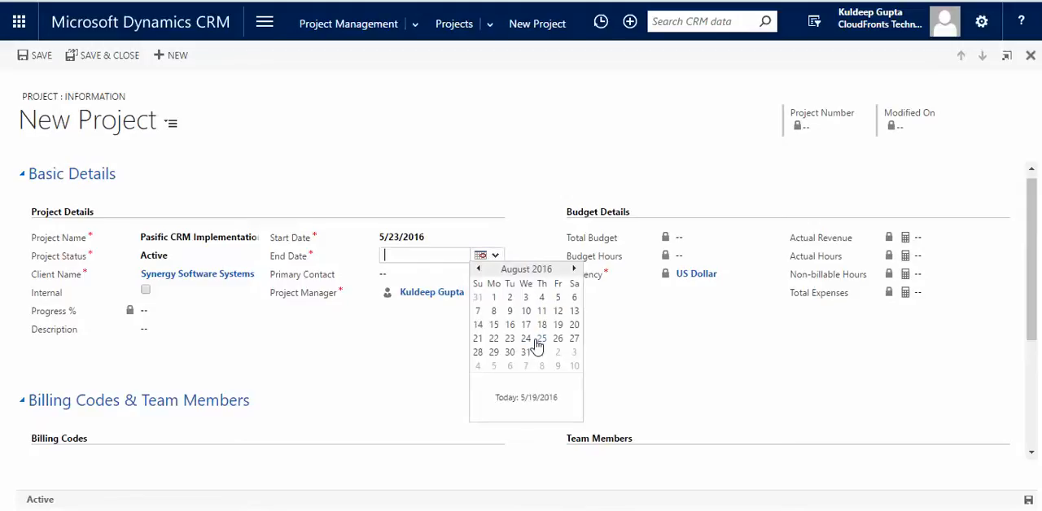
click(532, 356)
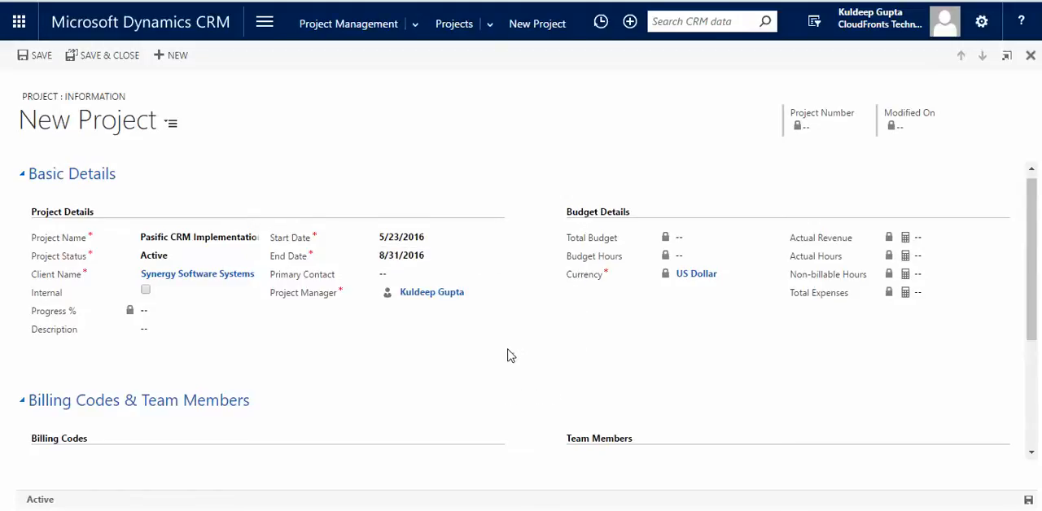
Choose the client's primary contact for the project and save the project record.
click(461, 274)
click(496, 275)
click(505, 298)
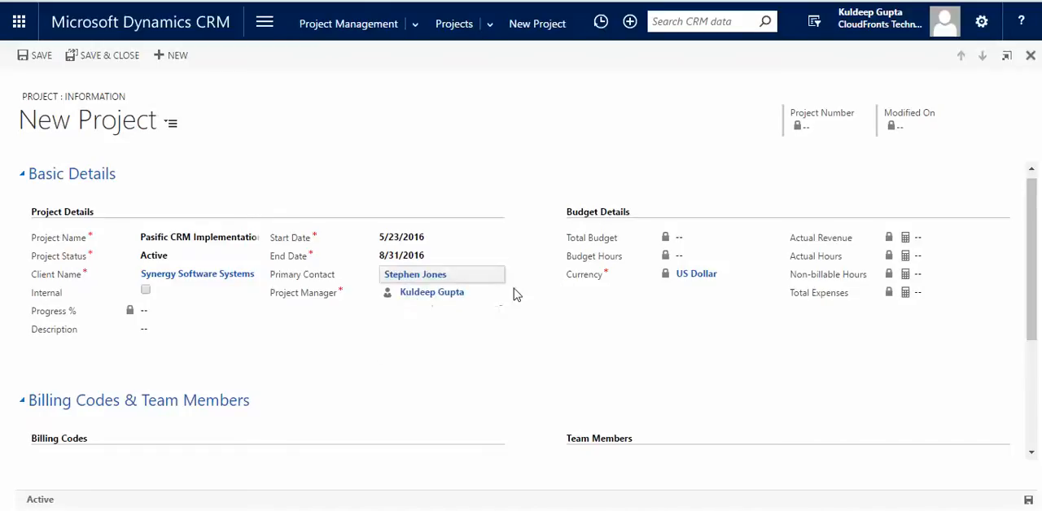
click(505, 362)
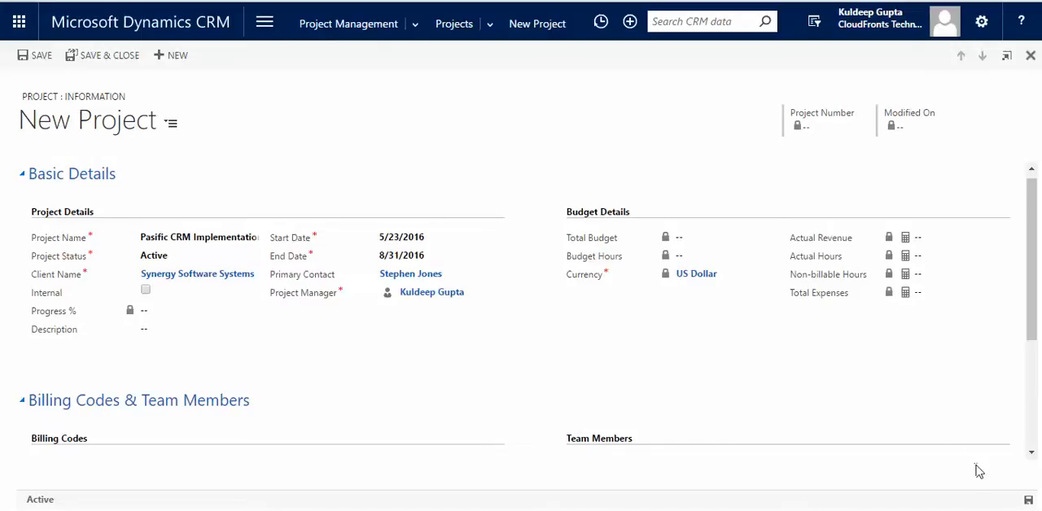
click(1028, 502)
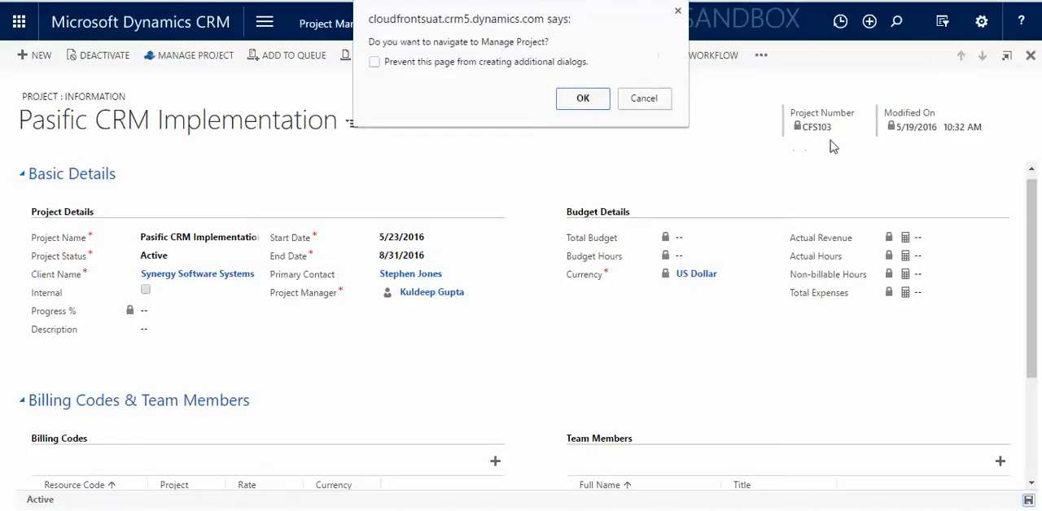
Proceed to Manage Project and add the C#, Javascript and CRM skillsets to the project.
click(581, 99)
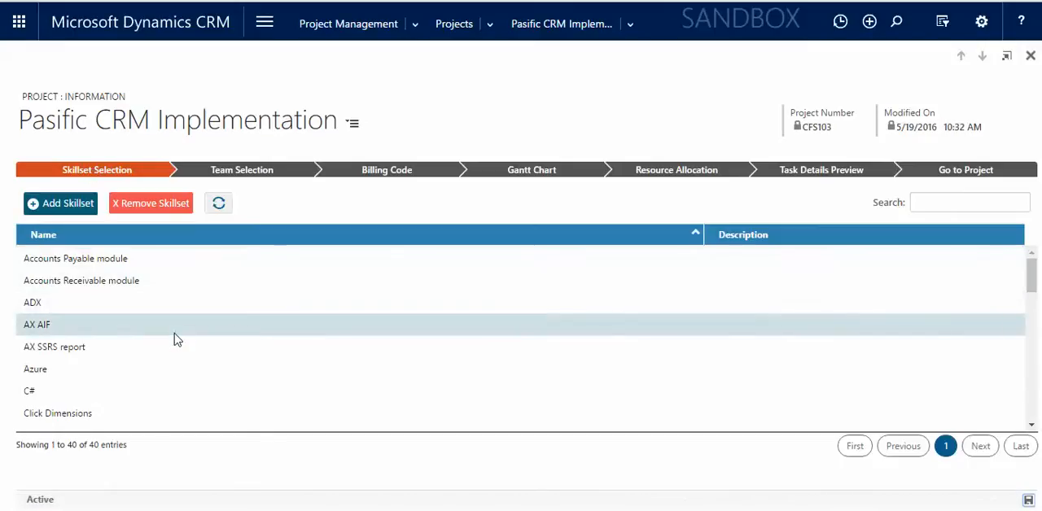
click(154, 392)
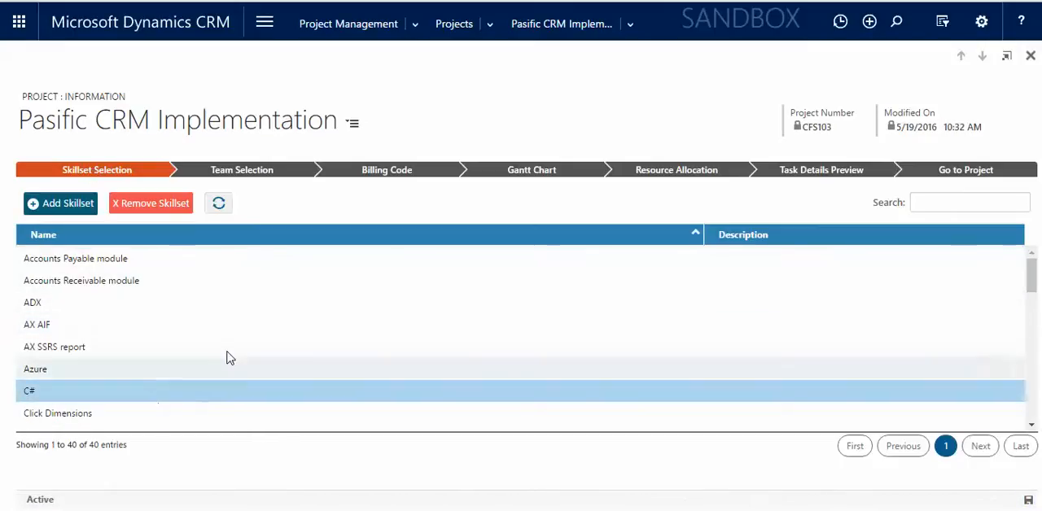
click(933, 204)
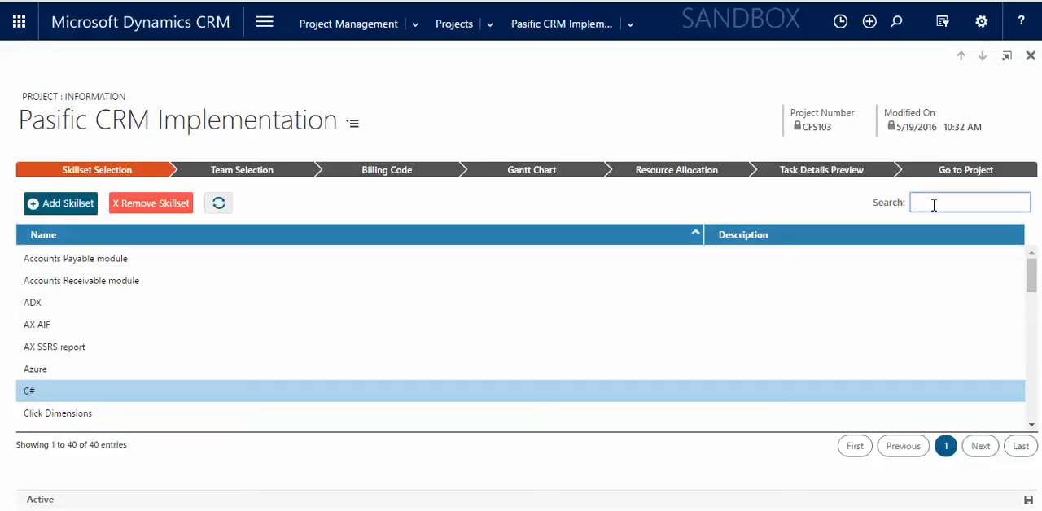
text(ja)
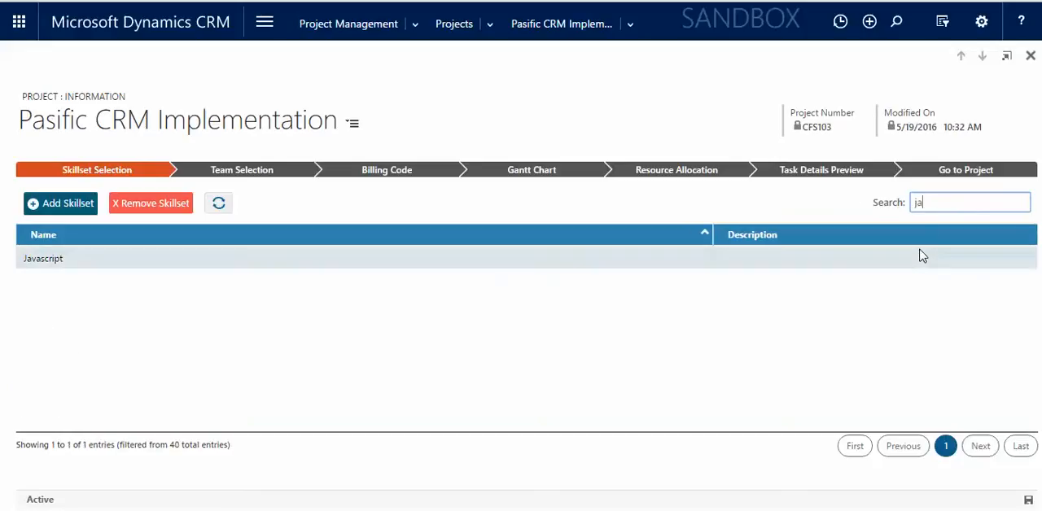
click(920, 256)
click(938, 205)
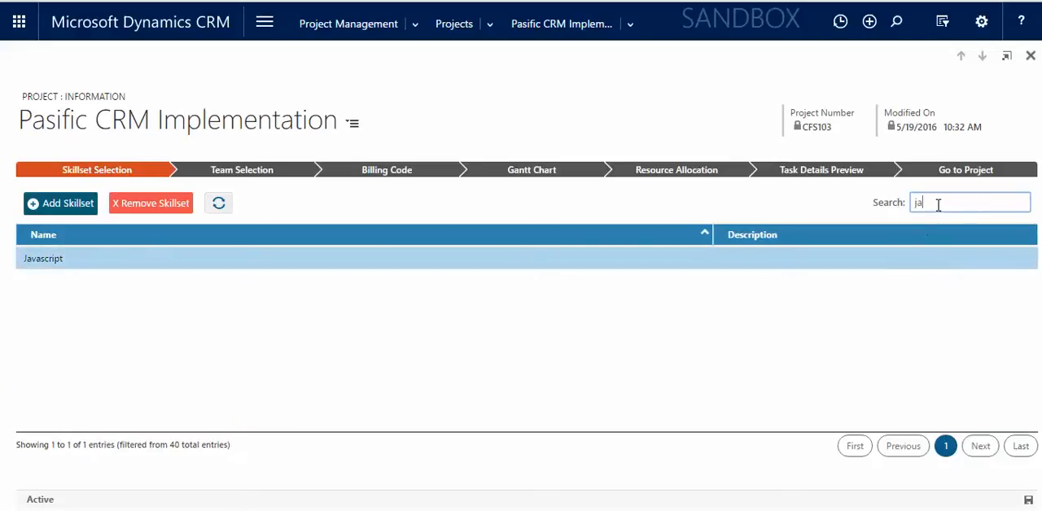
key(BackSpace)
key(BackSpace)
text(cr)
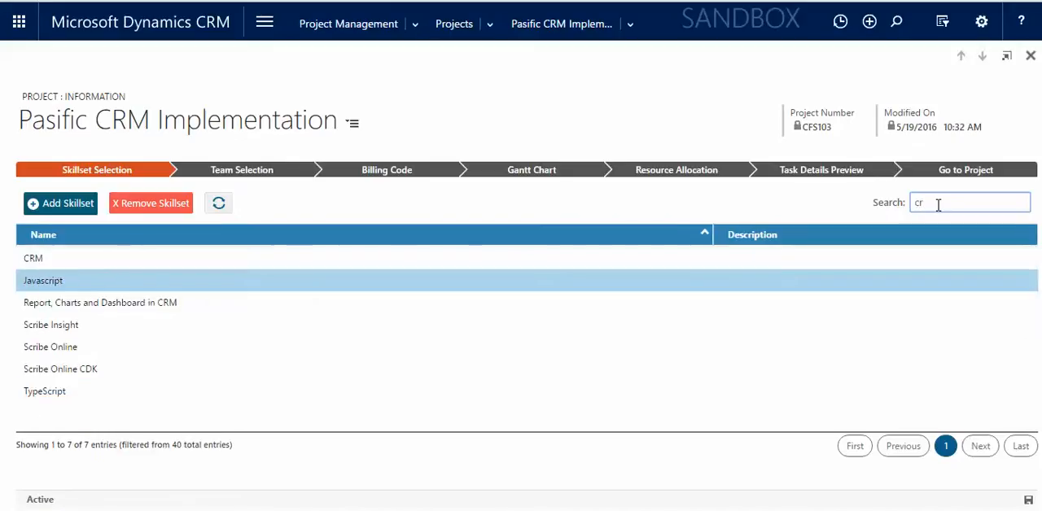
click(819, 255)
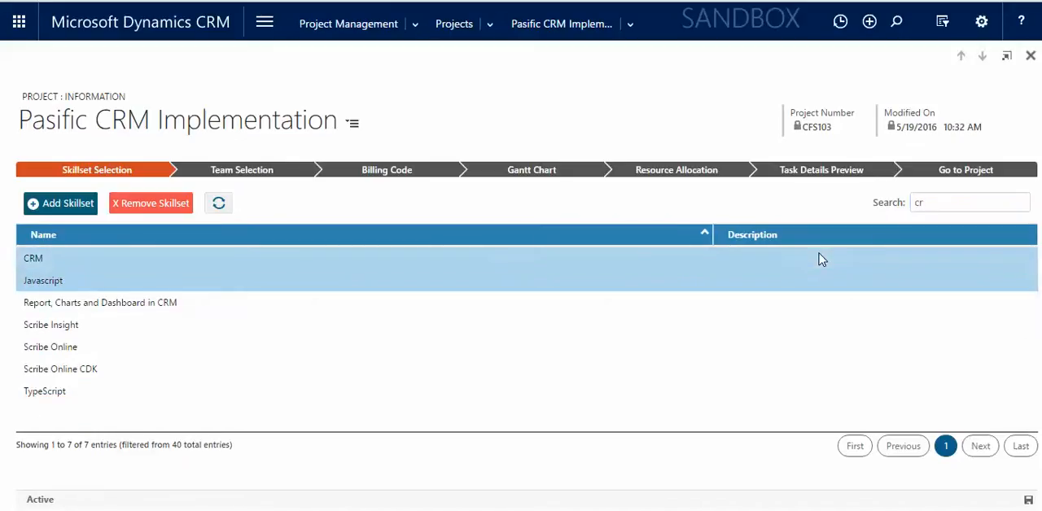
click(61, 204)
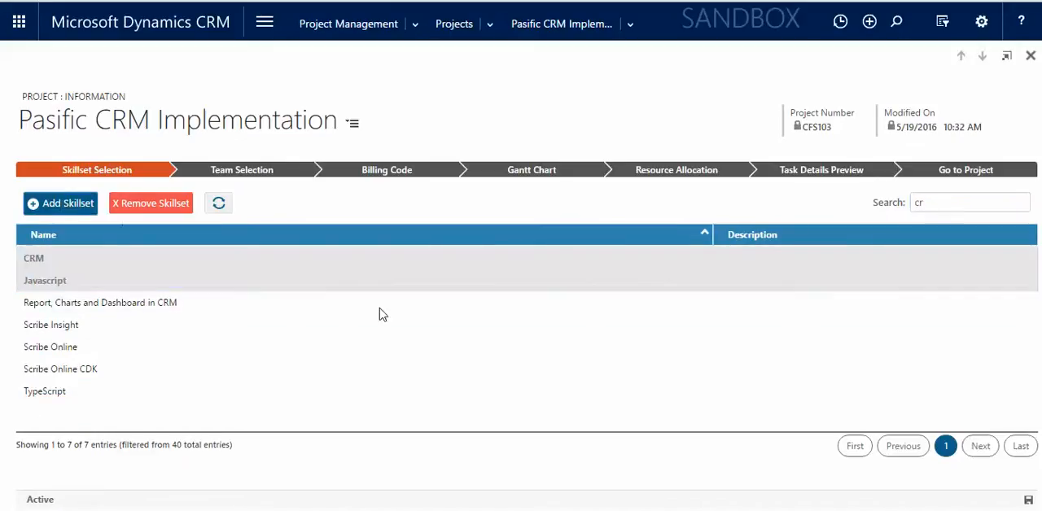
click(424, 353)
Go to Team Selection and review the resources' skillset ratings and booked hours.
click(268, 178)
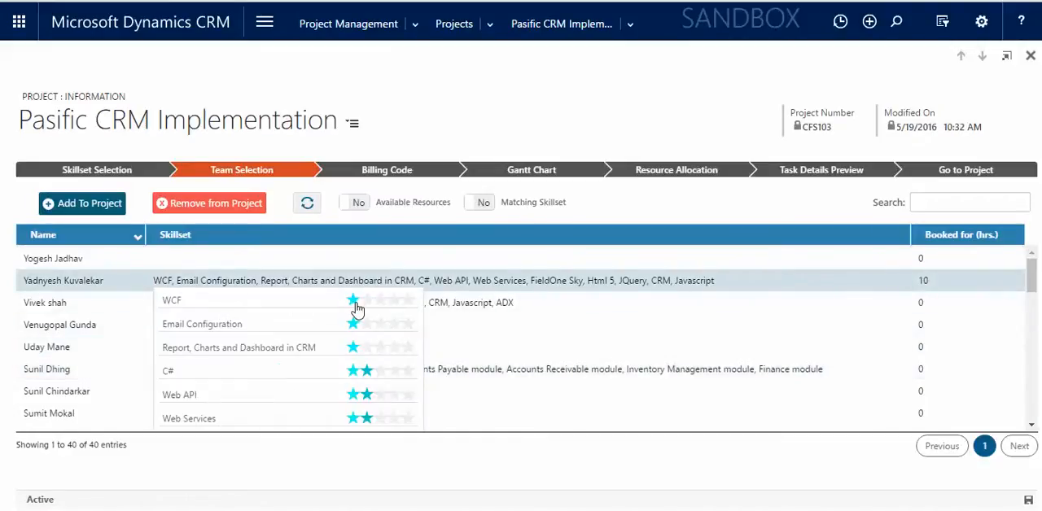
scroll(350, 313, down, 3)
scroll(356, 324, up, 3)
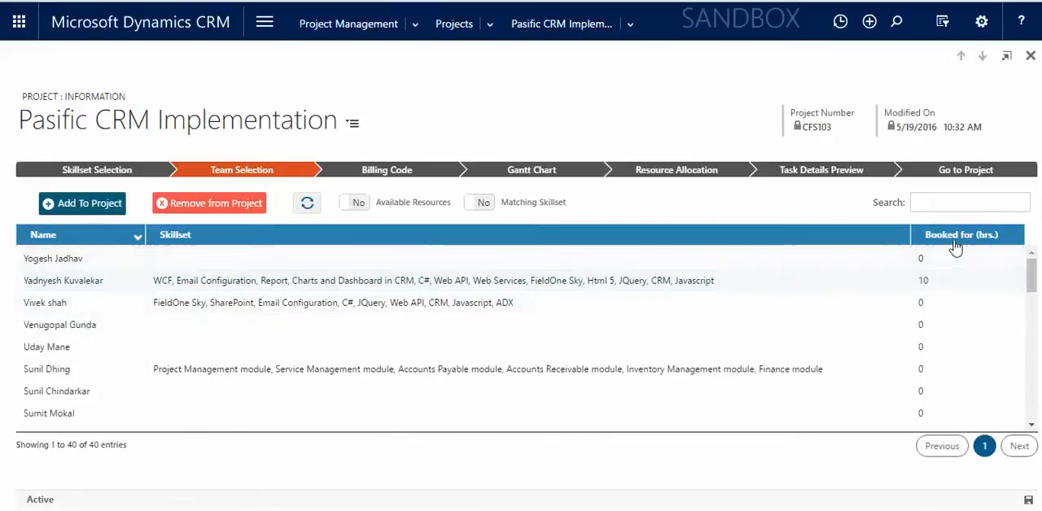
drag(1033, 275, 1037, 324)
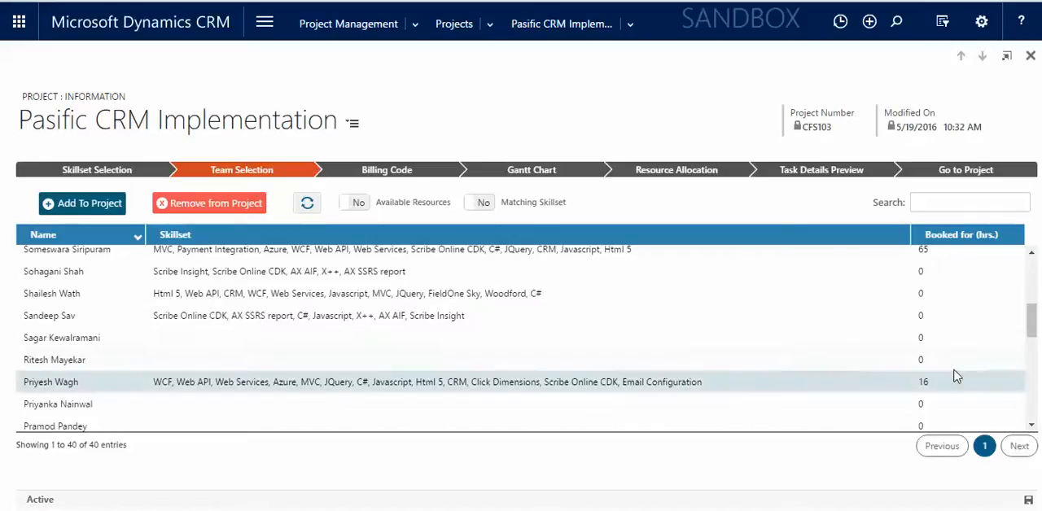
drag(1034, 326, 919, 239)
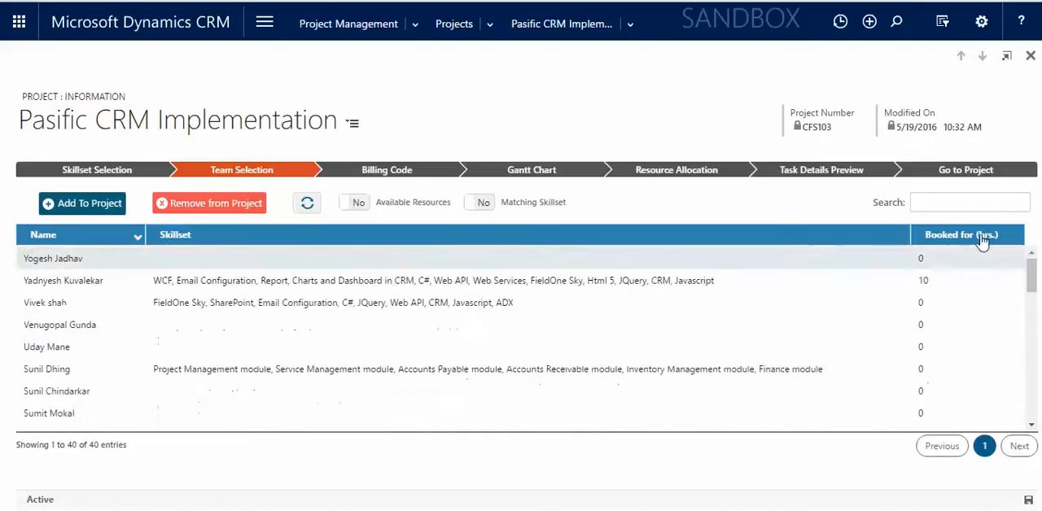
Filter the resources by "mi" and then "som", selecting the matching team member with C#, CRM and Javascript skills each time.
click(931, 203)
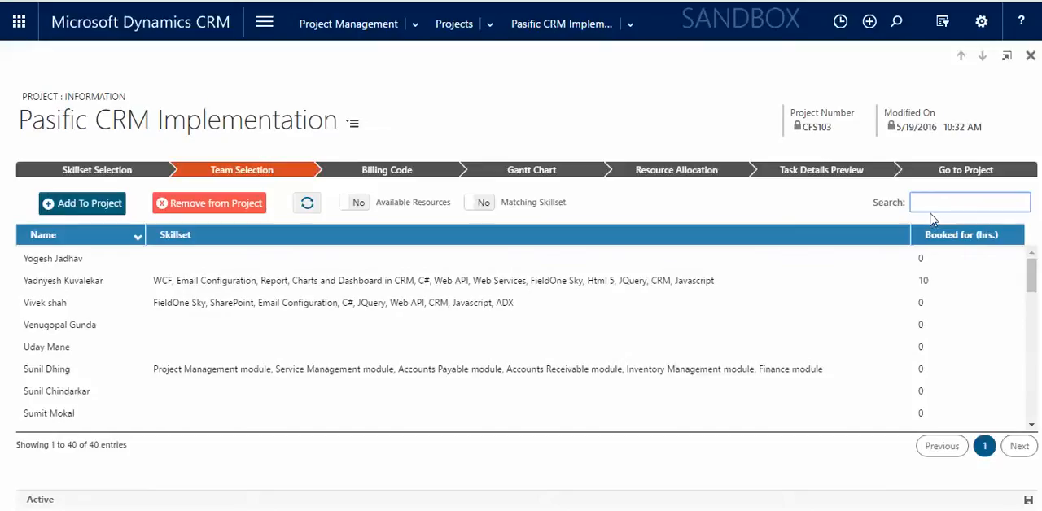
text(mi)
mouse_move(356, 298)
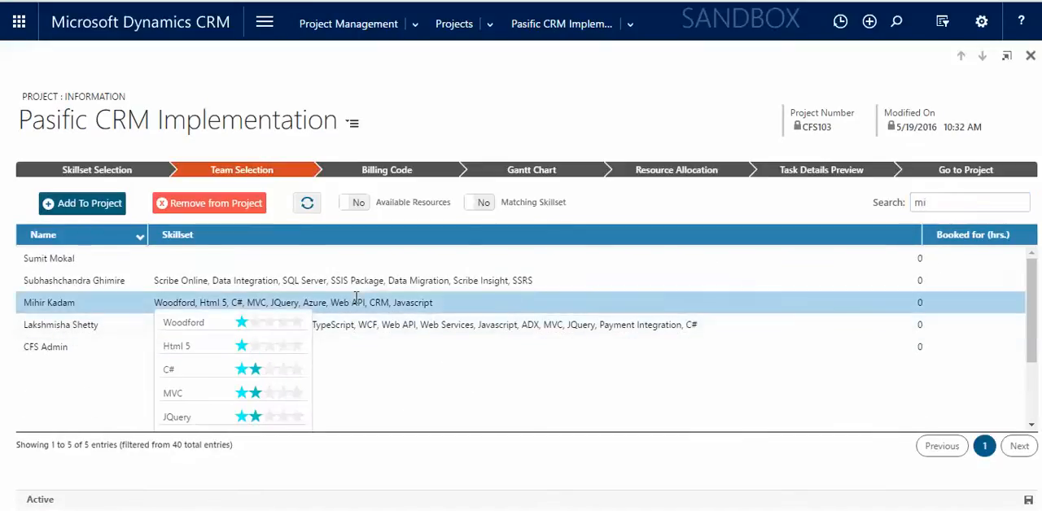
click(936, 203)
key(BackSpace)
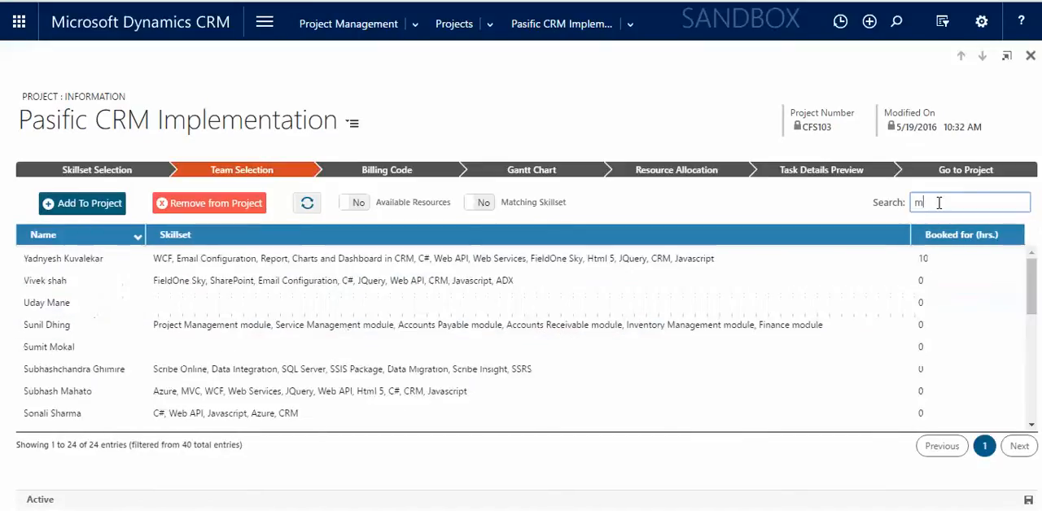
key(BackSpace)
text(som)
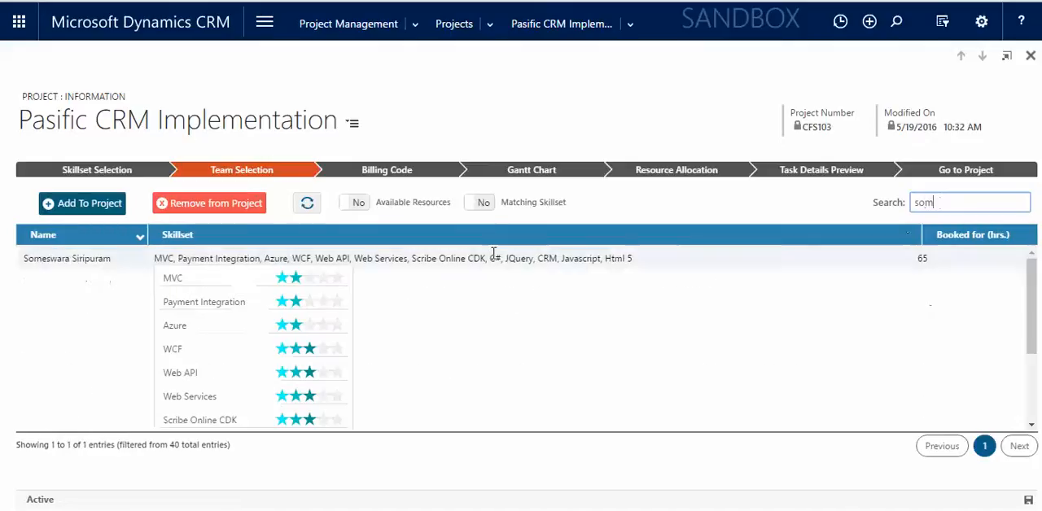
click(493, 256)
Filter the resources by "su", select the member with C#, CRM and Javascript skills, and add the selected members to the project.
click(966, 200)
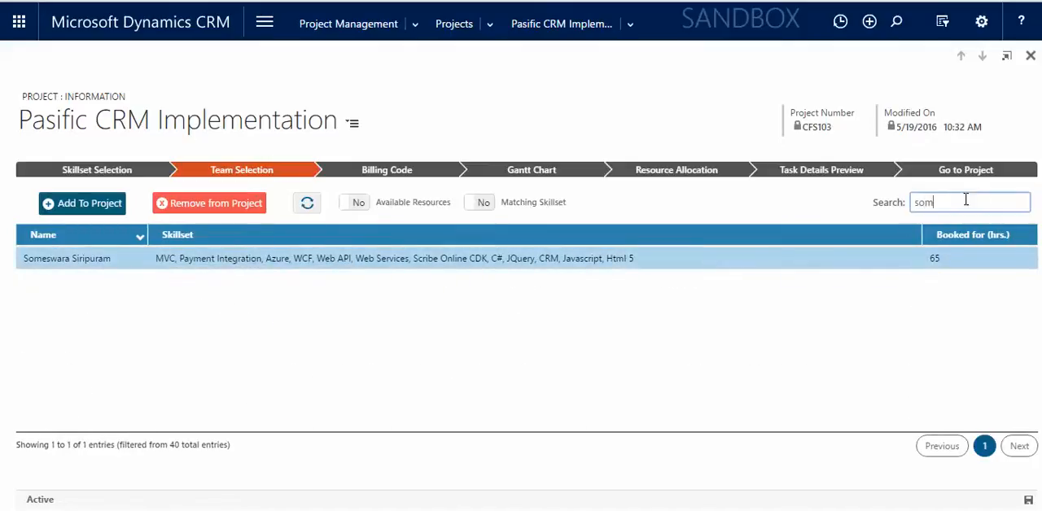
key(BackSpace)
key(BackSpace)
text(u)
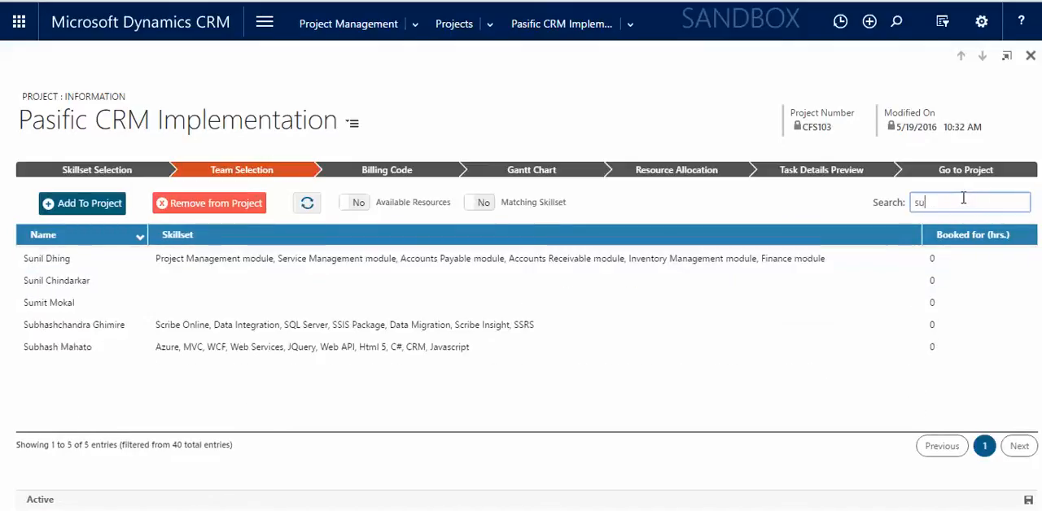
click(497, 356)
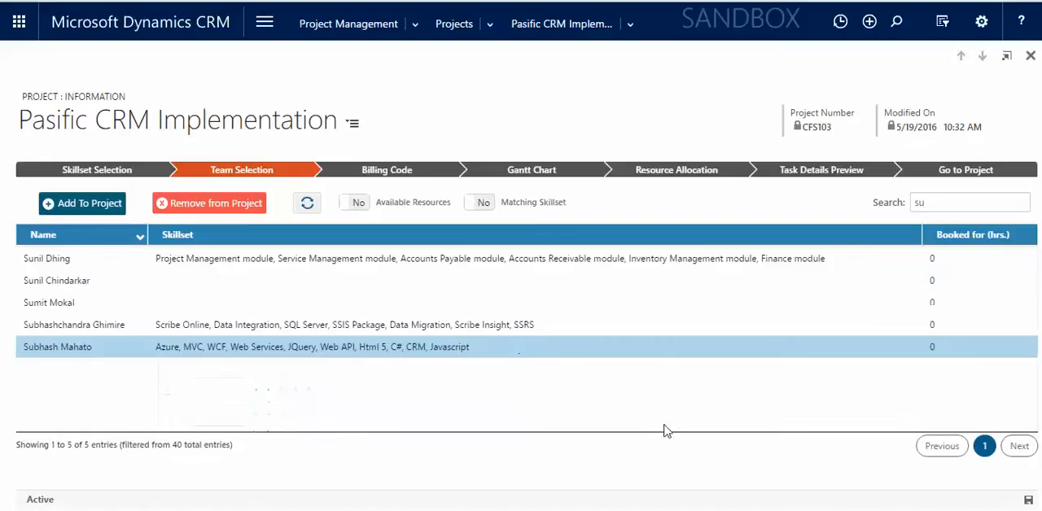
click(95, 209)
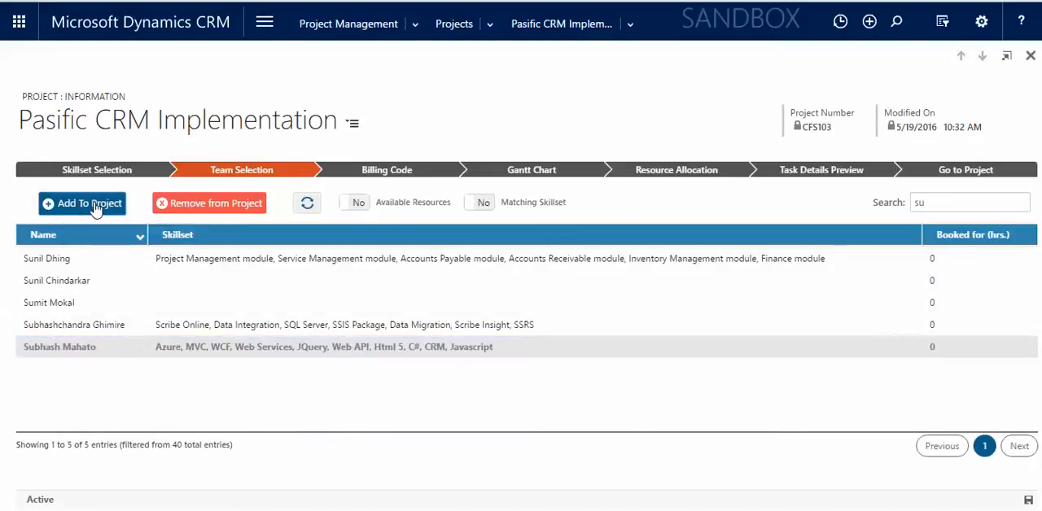
Go to the Billing Code stage and set the Developer / Consultant rate to 100.
click(354, 181)
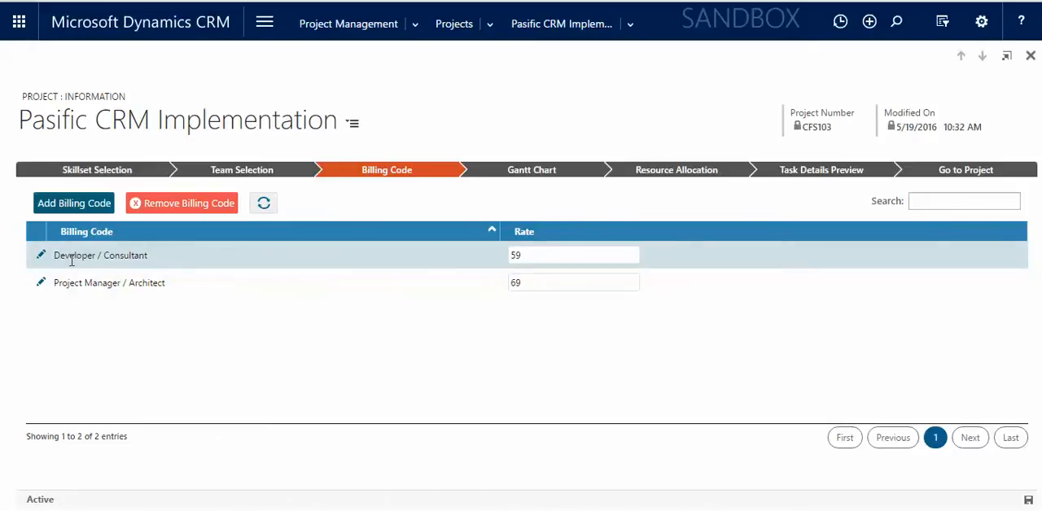
click(39, 259)
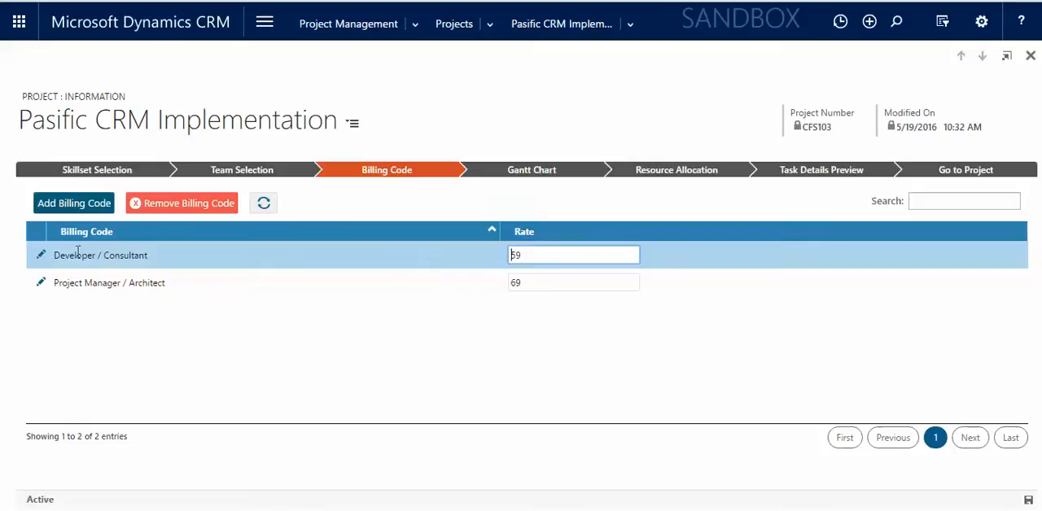
click(529, 257)
key(BackSpace)
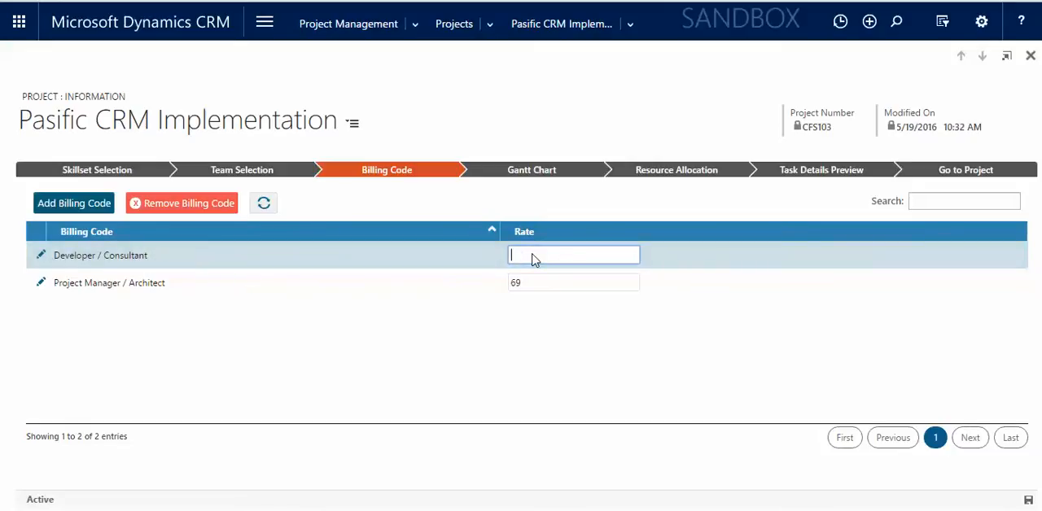
text(100)
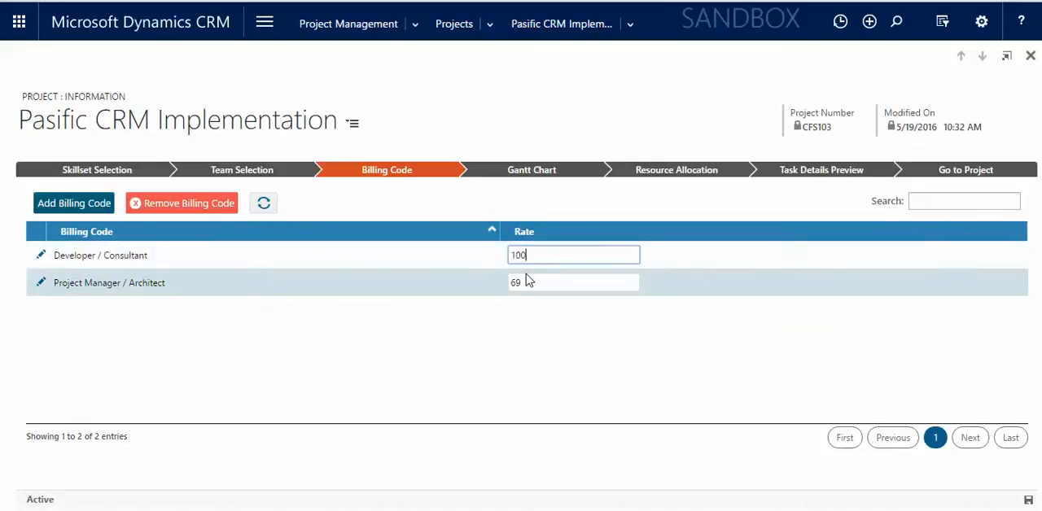
Set the Project Manager / Architect rate to 150 and add both billing codes to the project.
double_click(531, 281)
click(39, 289)
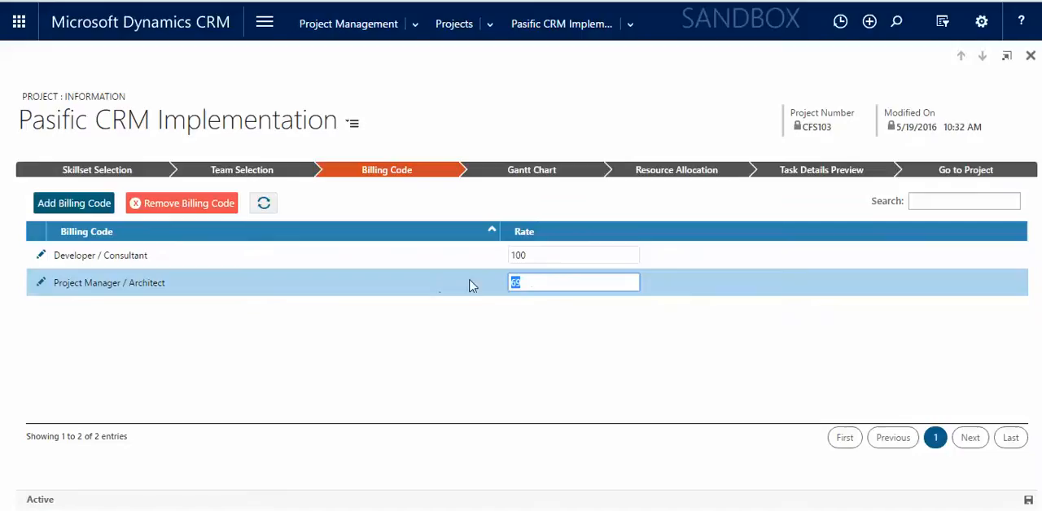
key(BackSpace)
text(150)
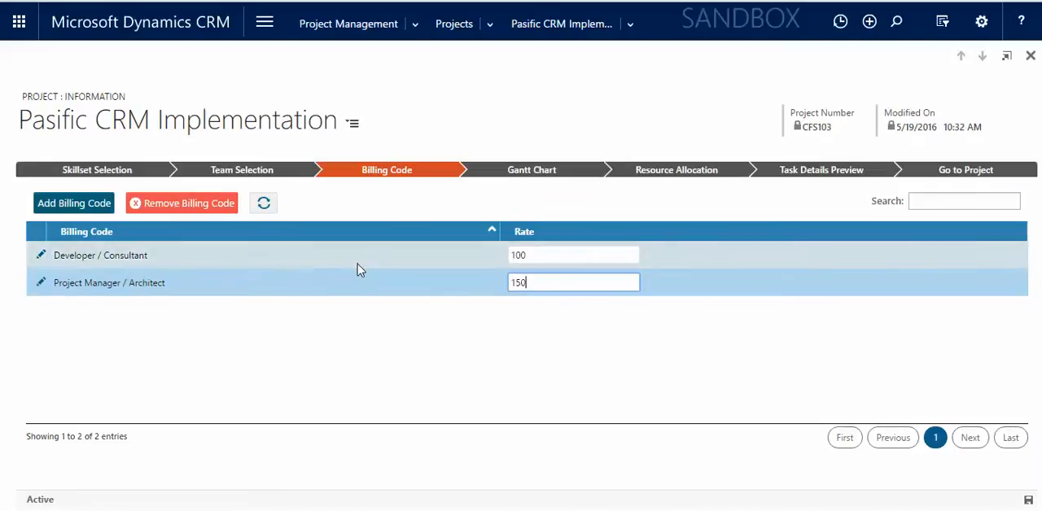
click(262, 282)
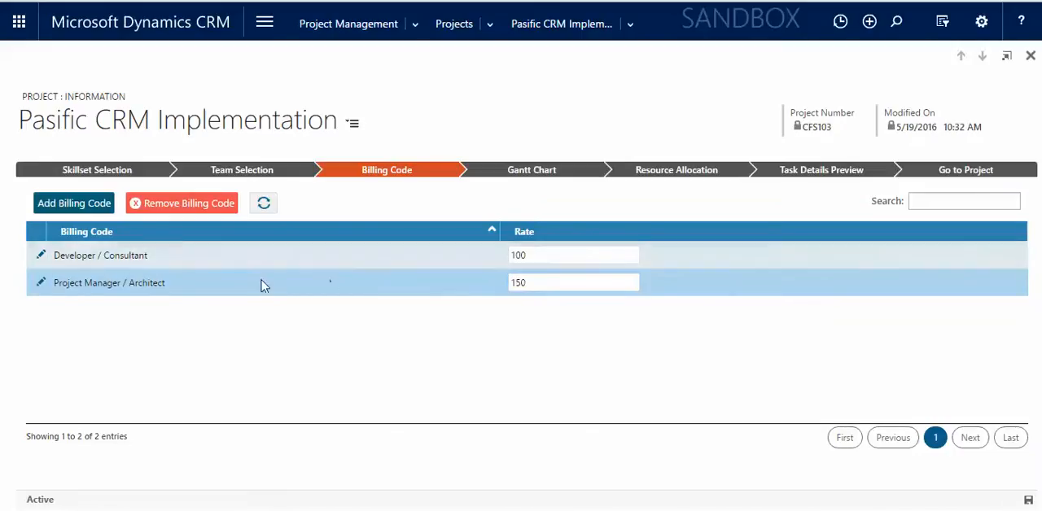
click(90, 203)
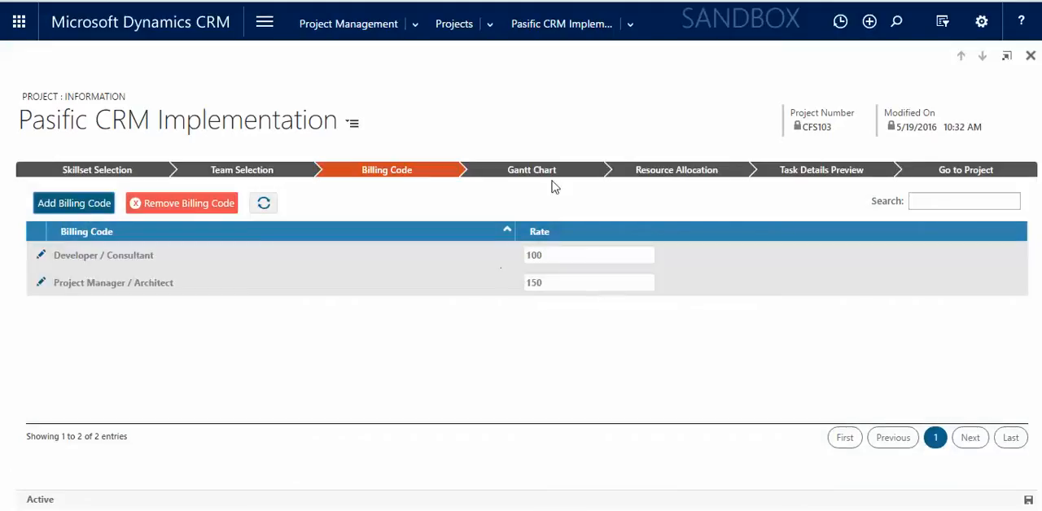
Go to the Gantt Chart stage and add the tasks Analysis and Design under the project.
click(537, 175)
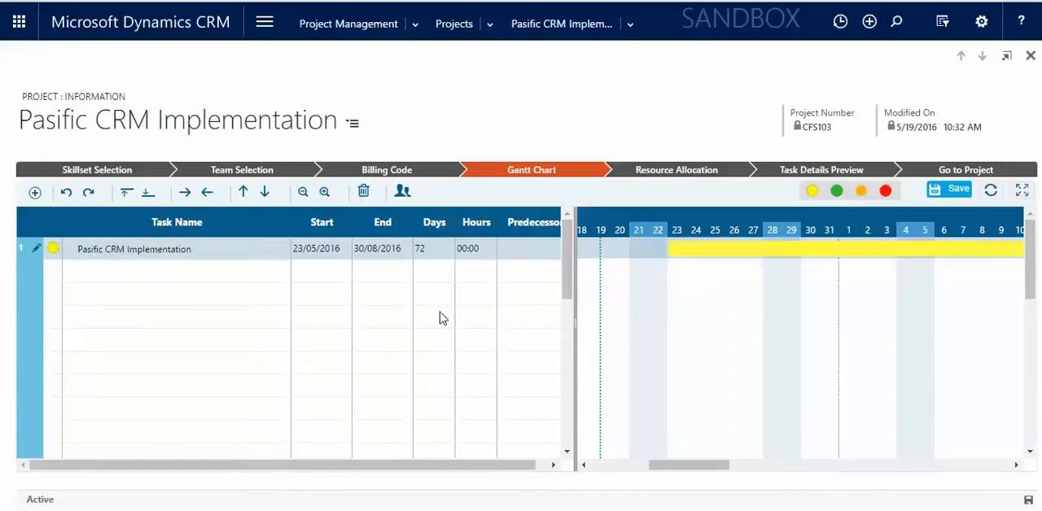
click(248, 269)
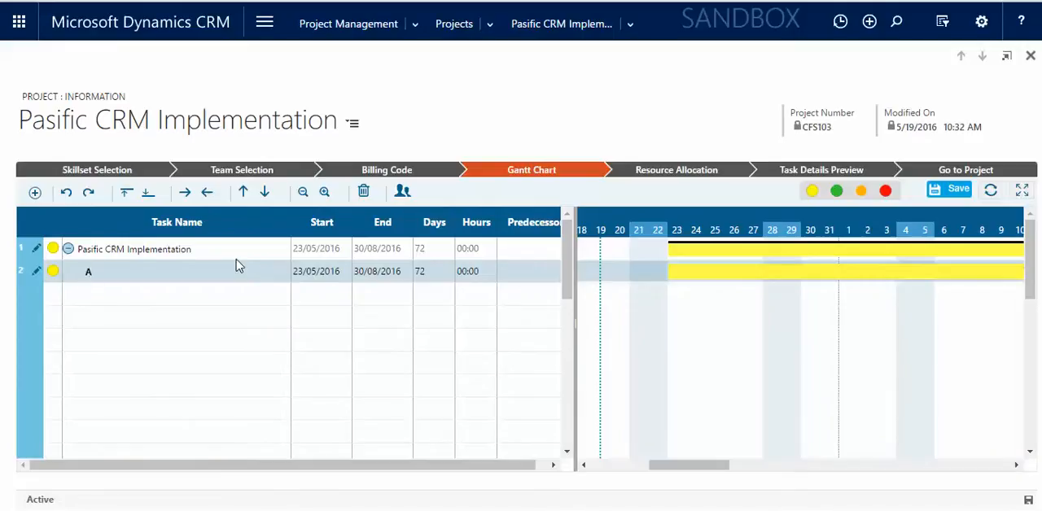
text(Analysis)
key(Return)
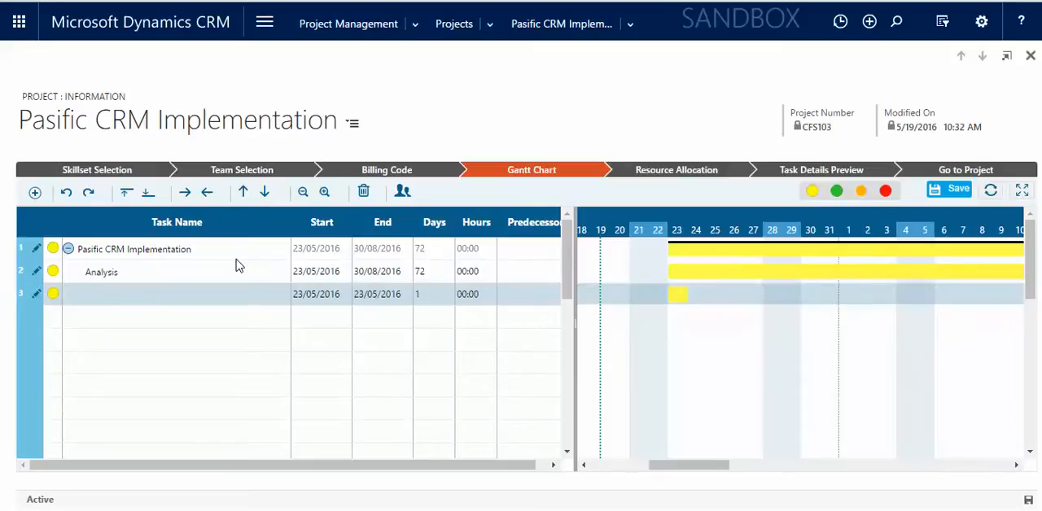
text(Design)
key(Return)
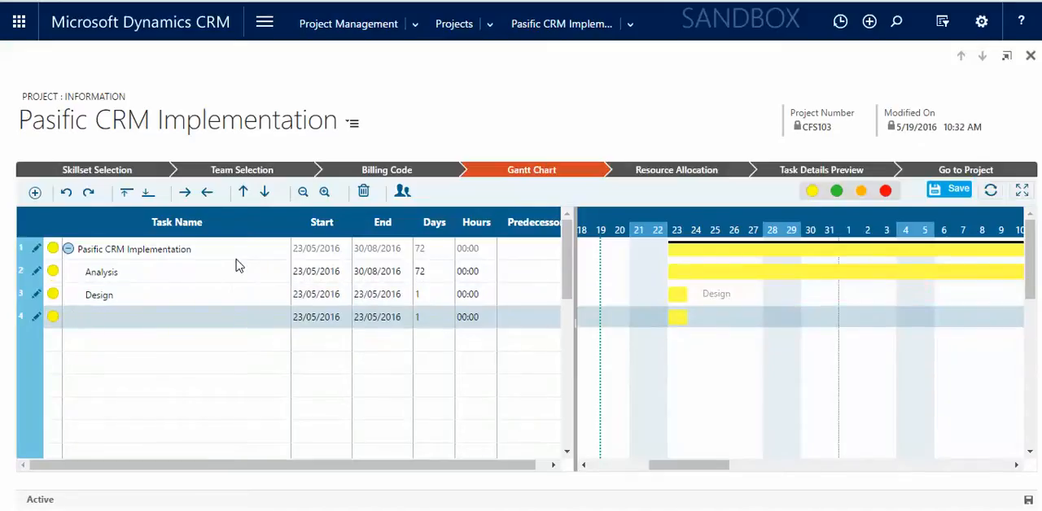
Add the tasks Documentation and Development below Design in the Gantt chart.
text(Documentation)
key(Return)
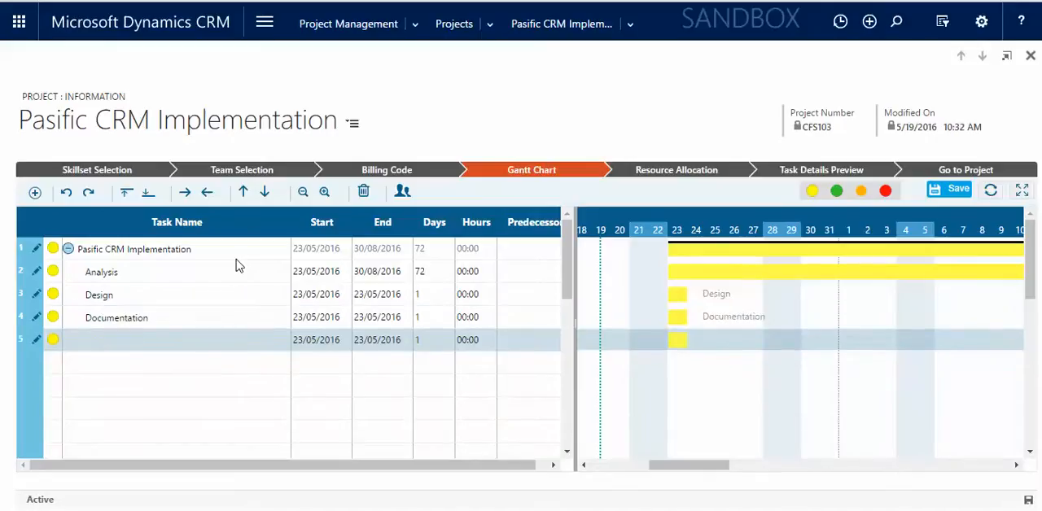
text(Development)
key(Return)
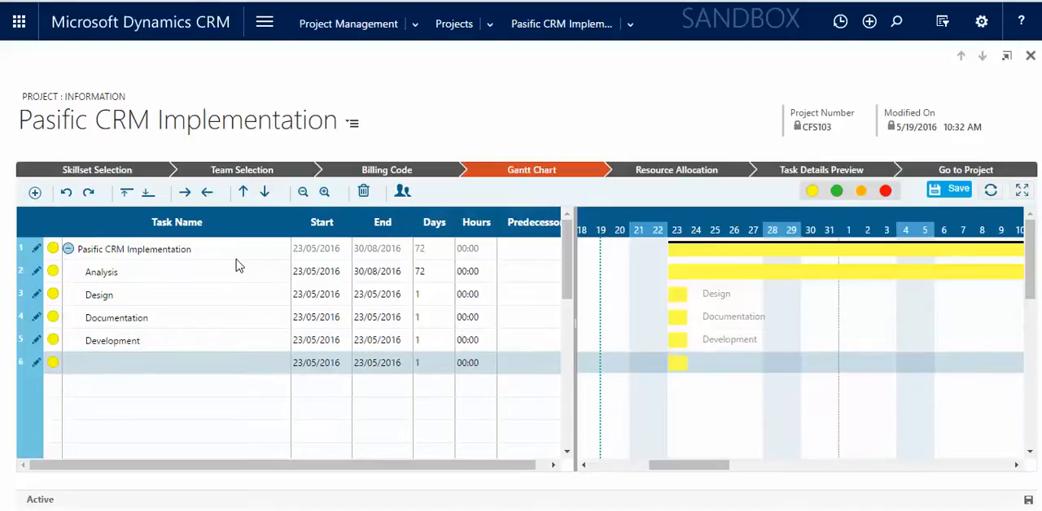
Add the tasks UAT and Go-Live below Development in the Gantt chart.
text(UAT)
key(Return)
text(G)
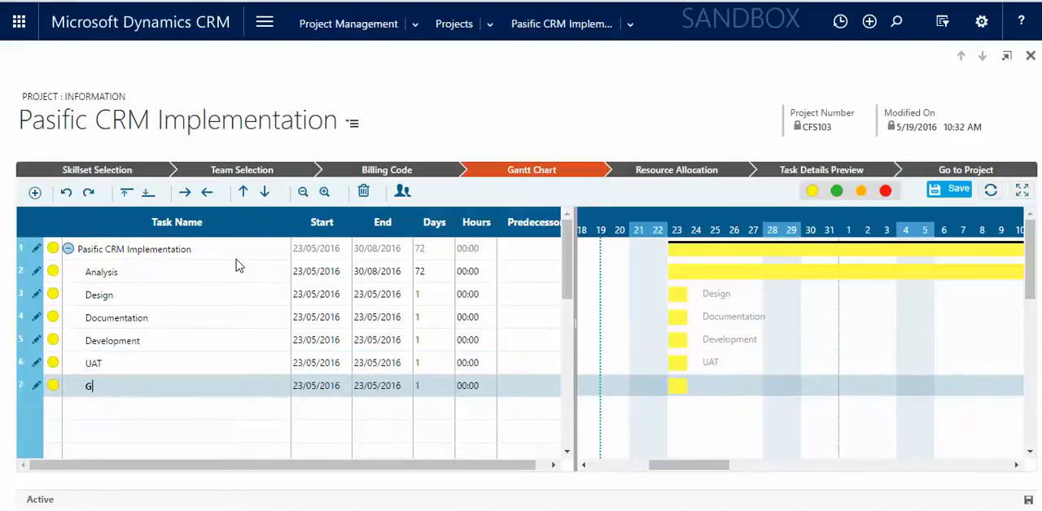
text(o-Live)
Set the Analysis task's duration to 10 days and its effort to 80:00 hours.
click(426, 272)
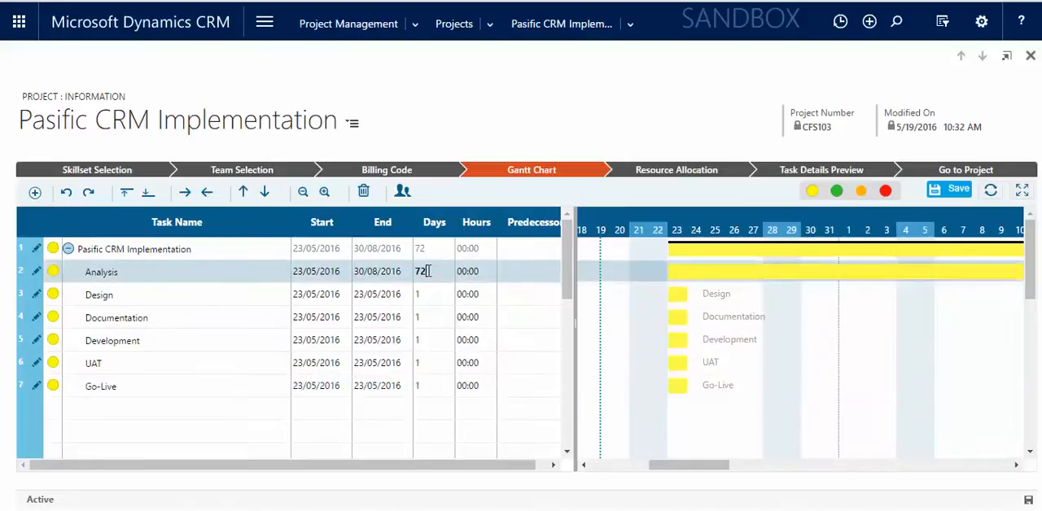
key(BackSpace)
text(10)
click(475, 272)
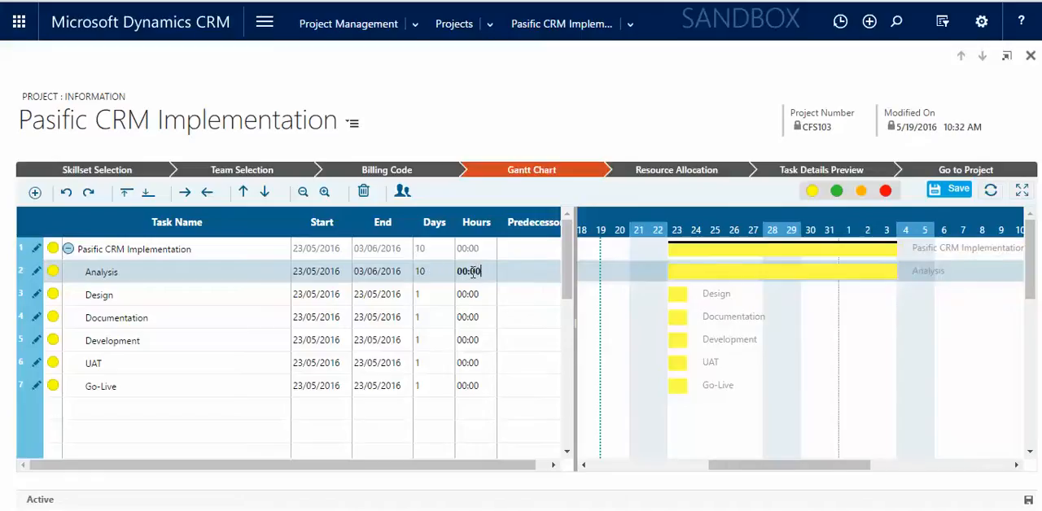
click(463, 272)
key(BackSpace)
text(8)
Set the Design task's duration to 5 days and its effort to 40:00 hours.
click(432, 293)
key(BackSpace)
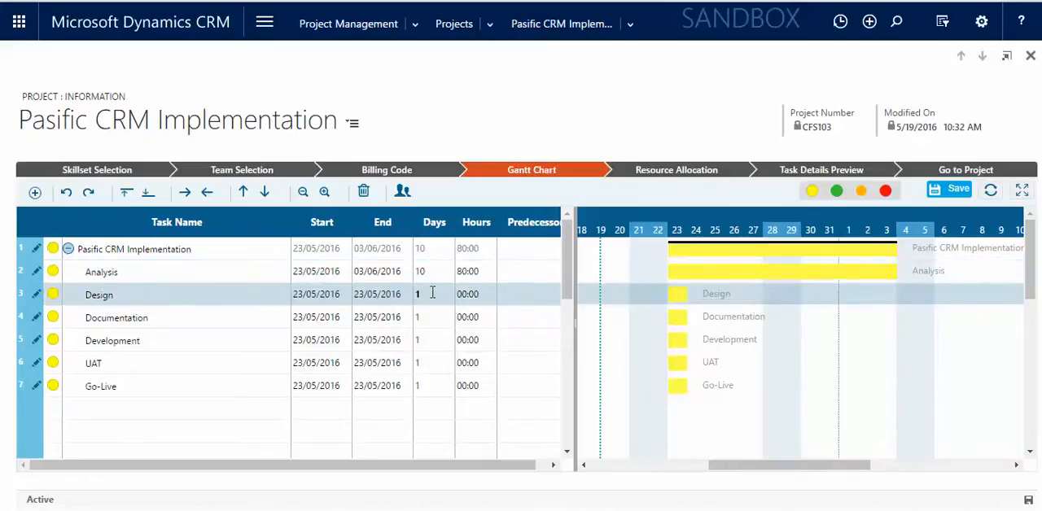
text(5)
click(466, 296)
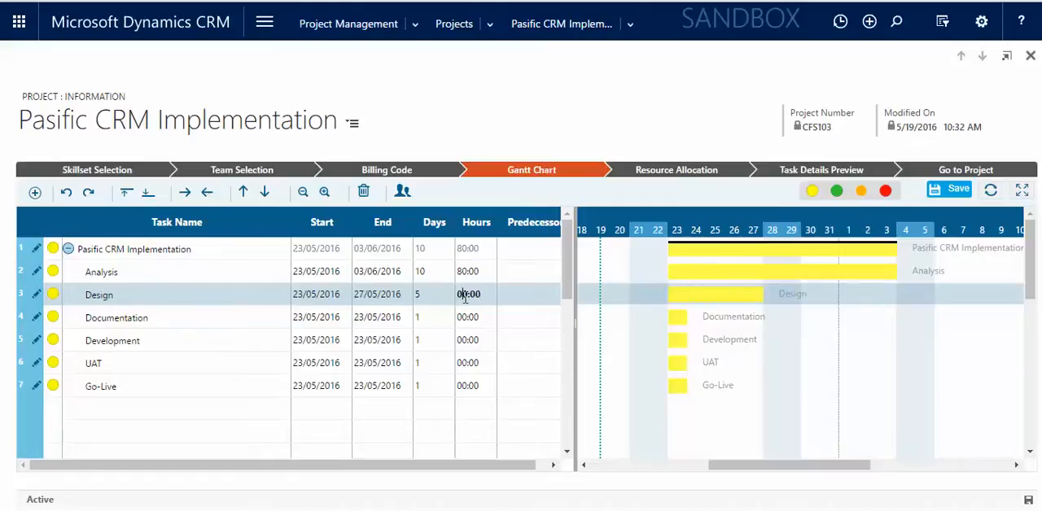
key(BackSpace)
text(4)
Set the Documentation task's duration to 2 days and its effort to 16:00 hours.
click(444, 316)
text(2)
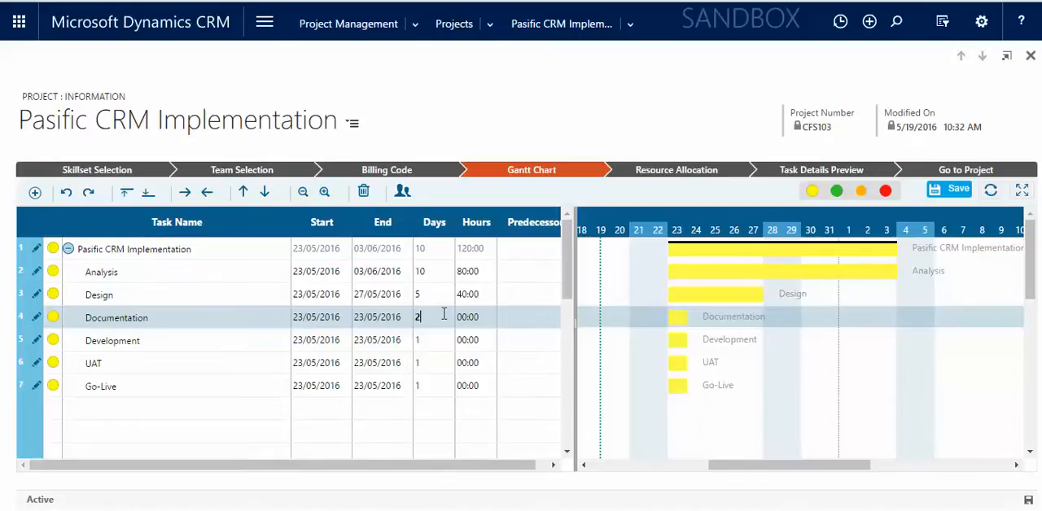
click(466, 317)
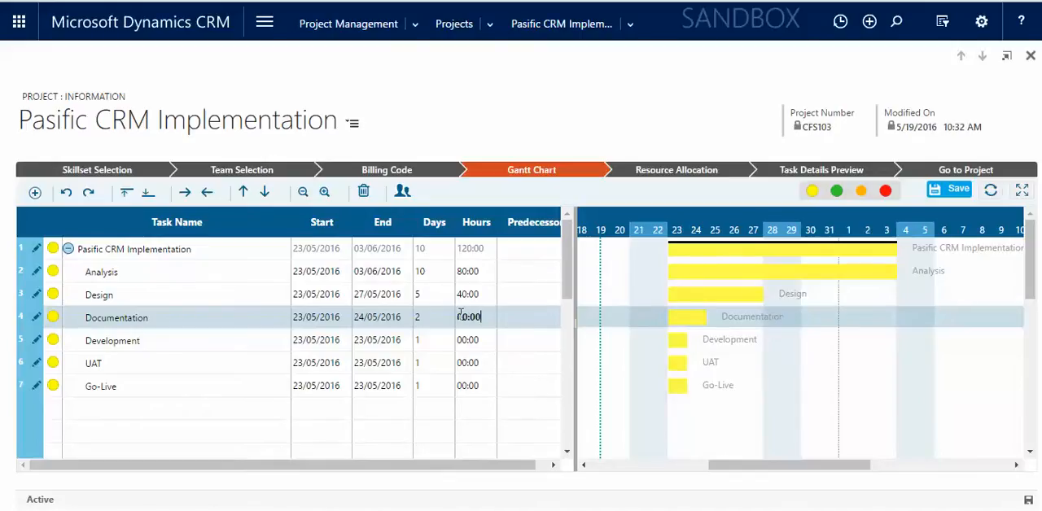
text(16)
click(480, 339)
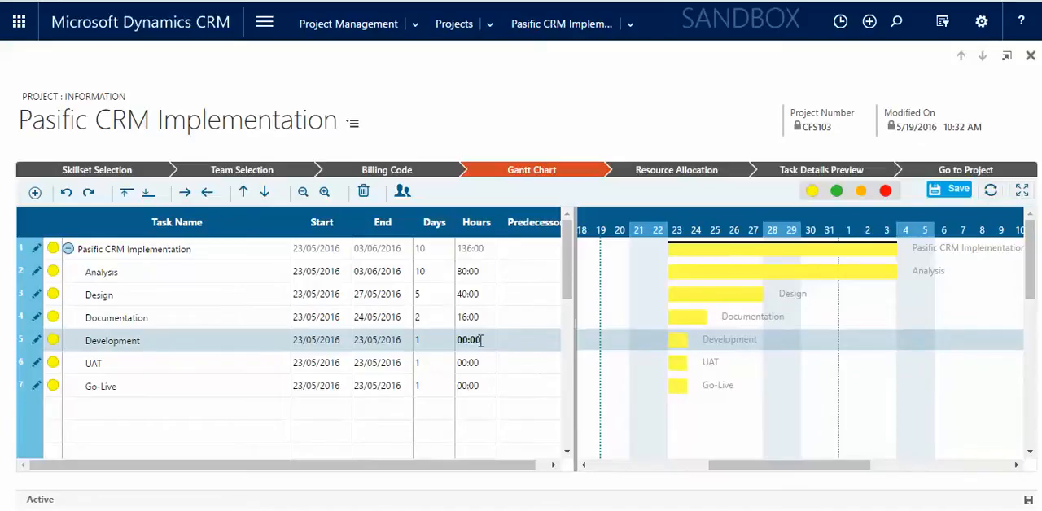
click(508, 317)
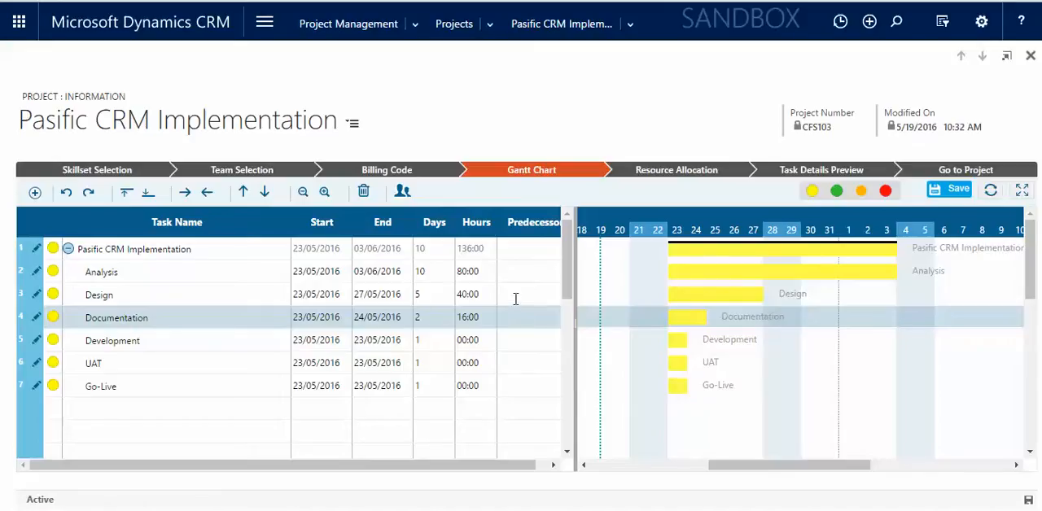
Set task 2, Analysis, as the predecessor of the Design task in the Gantt chart.
click(515, 299)
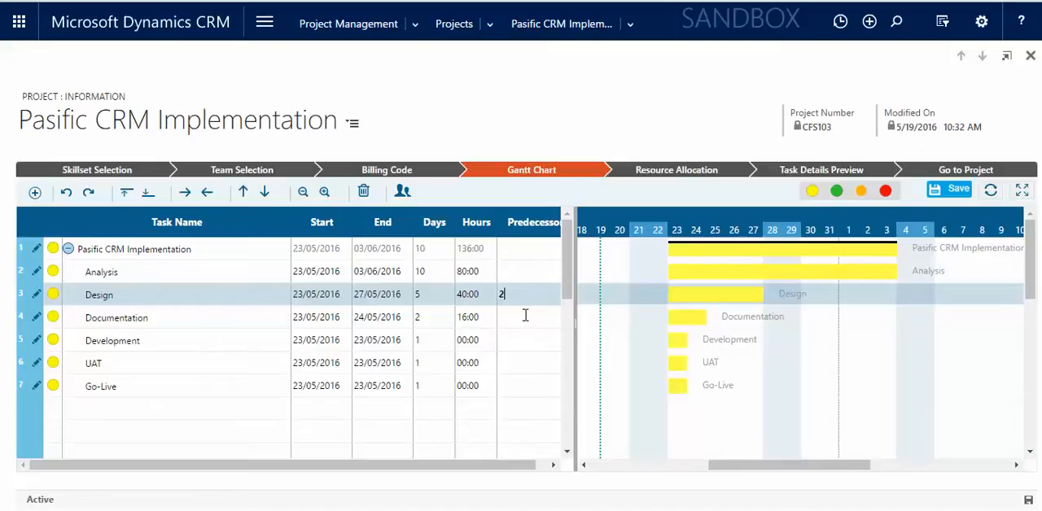
click(525, 316)
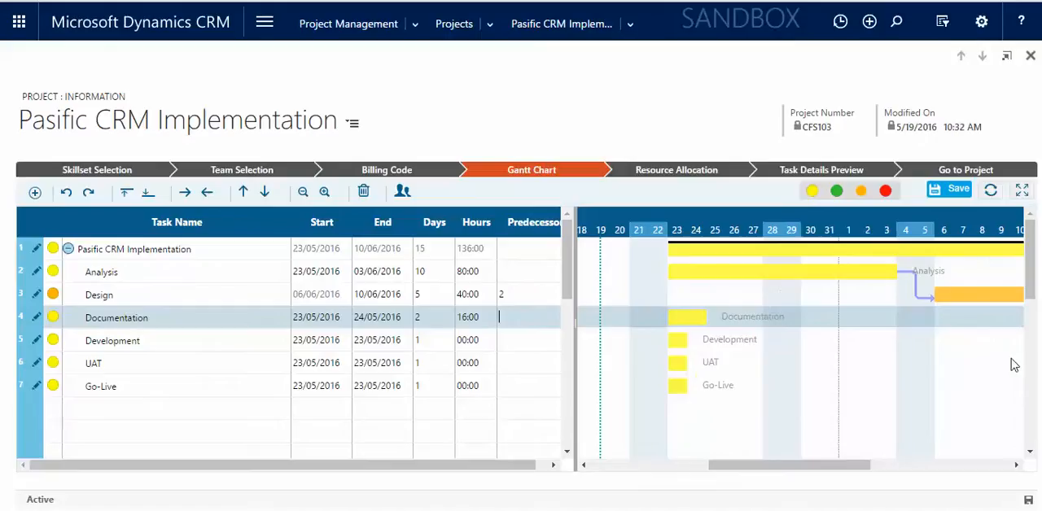
drag(827, 465, 874, 472)
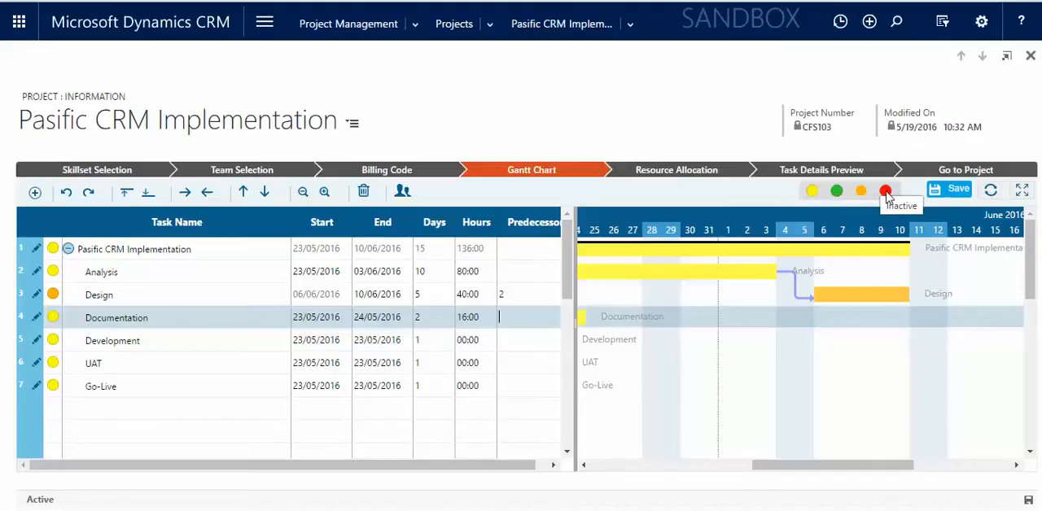
Open the Analysis task's details and add the Developer / Consultant billing code with 40 hours.
double_click(207, 273)
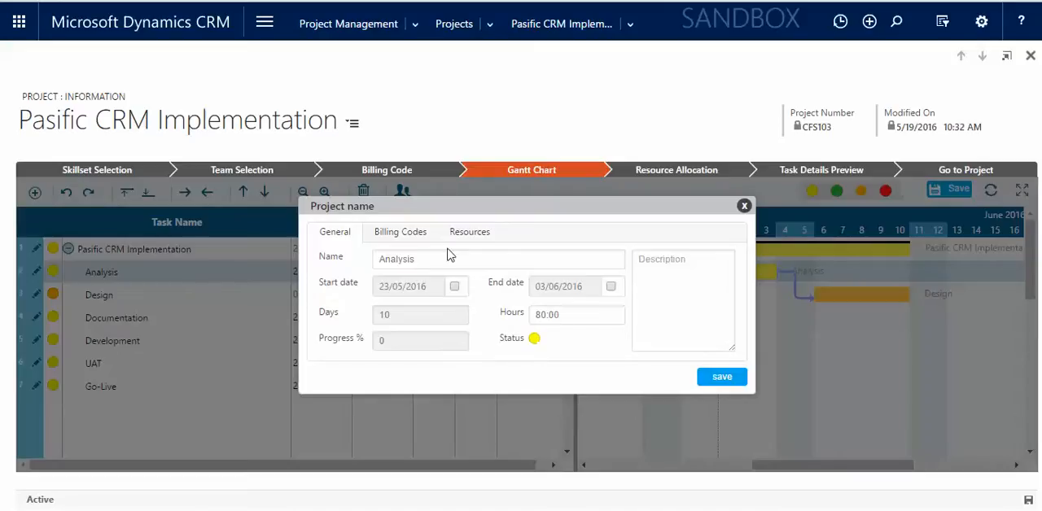
click(693, 287)
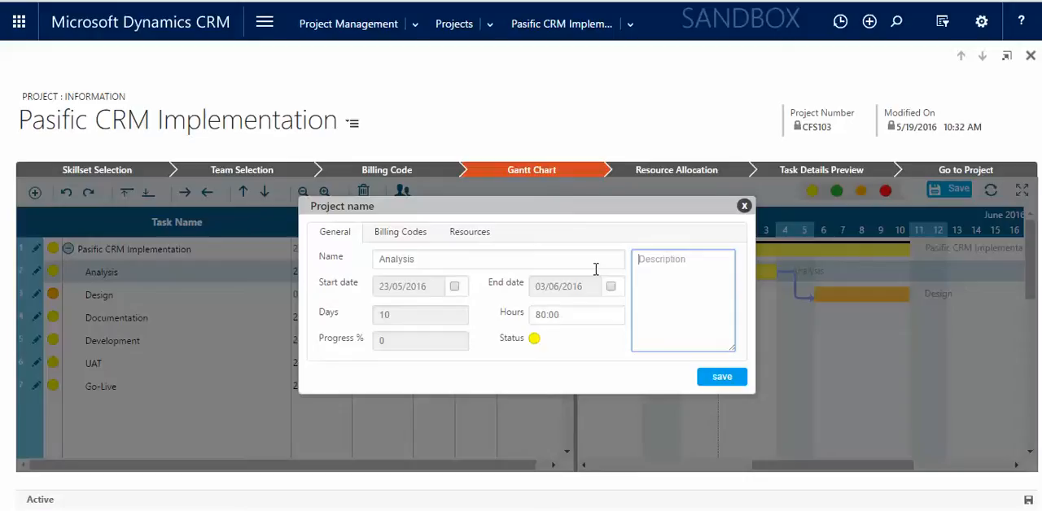
click(395, 239)
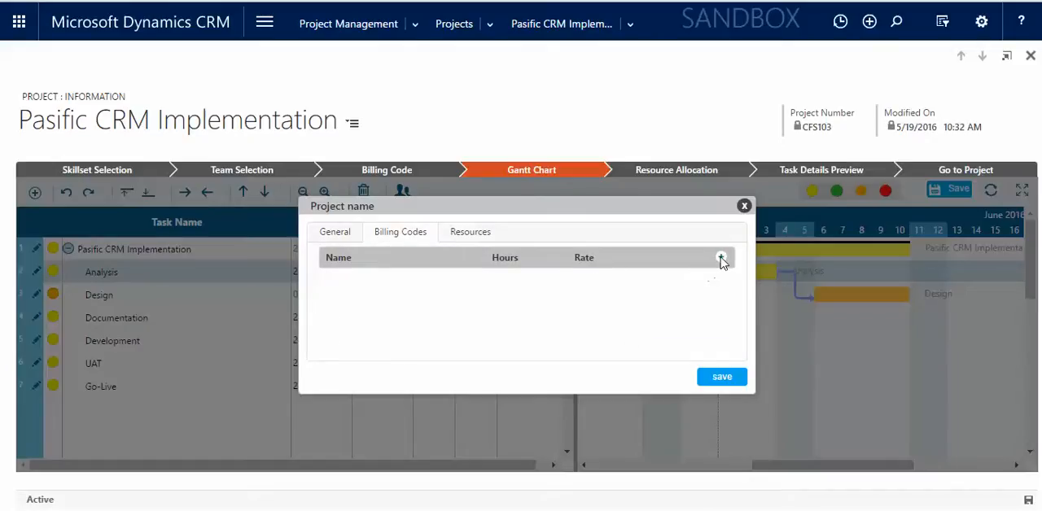
click(720, 257)
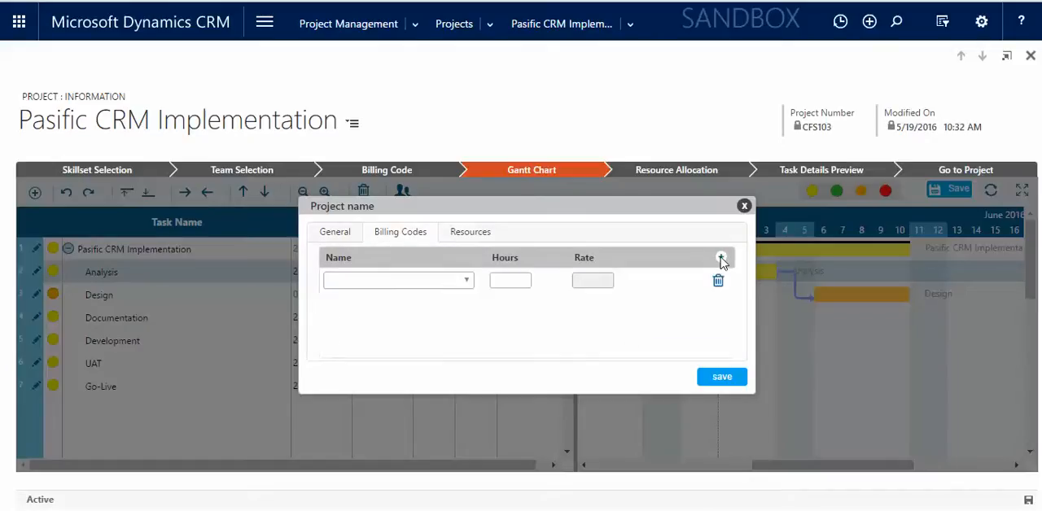
click(452, 291)
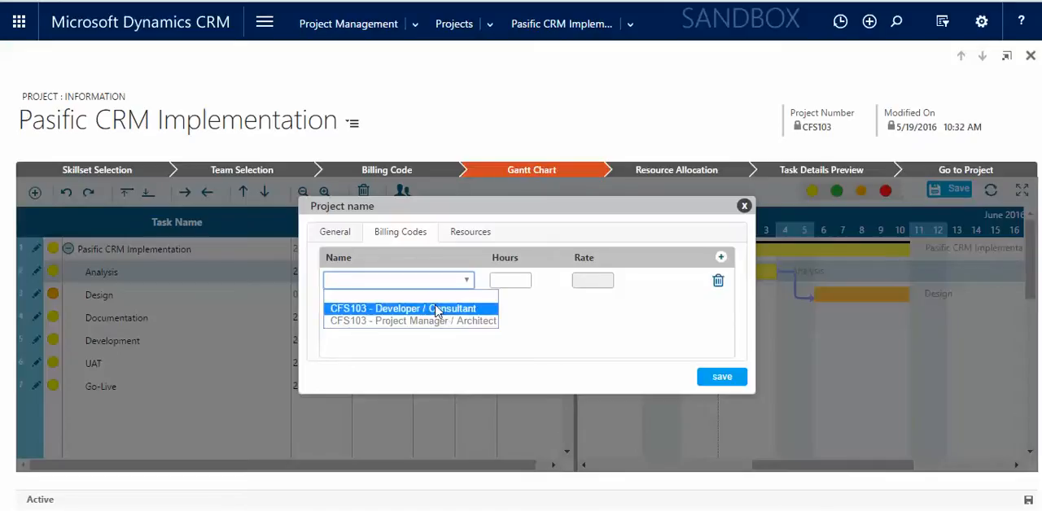
click(438, 310)
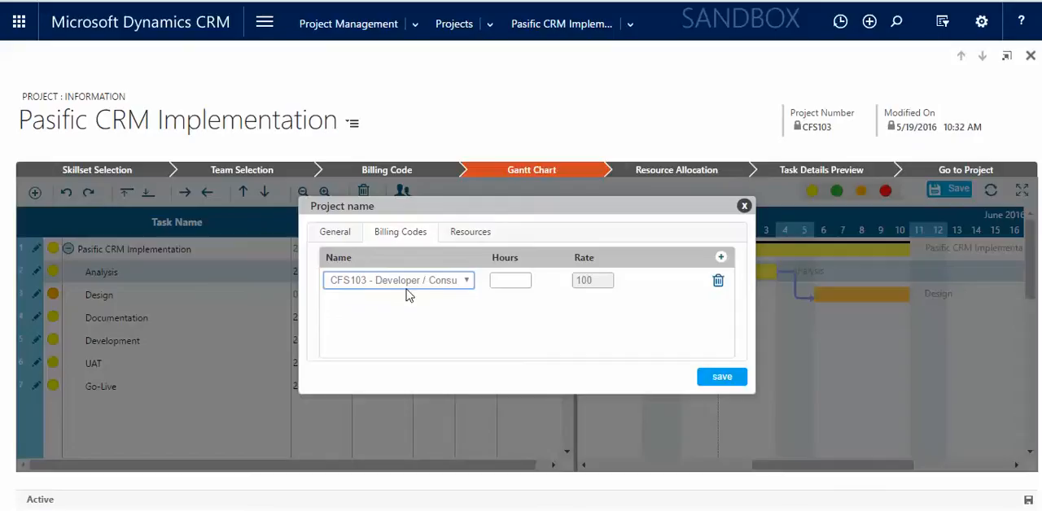
click(499, 281)
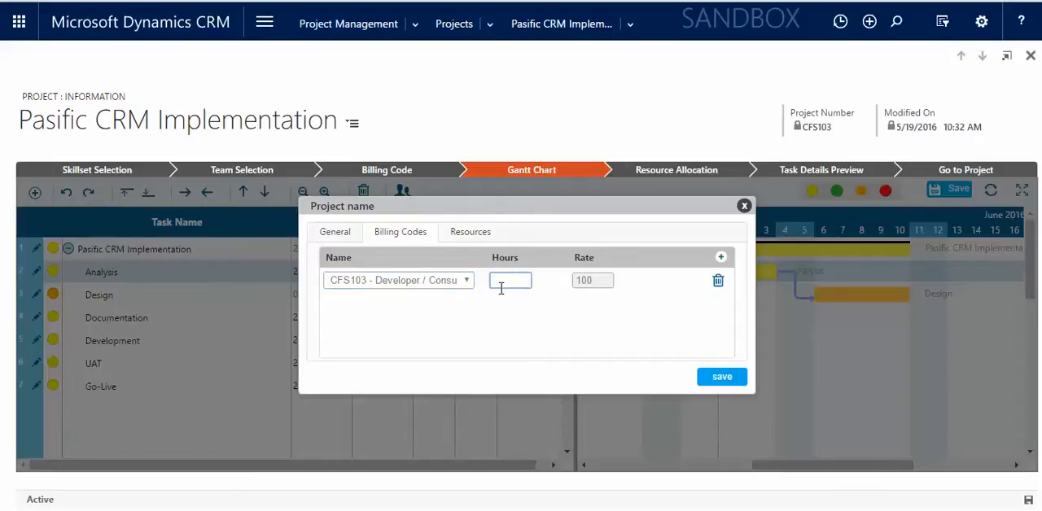
text(40)
click(512, 305)
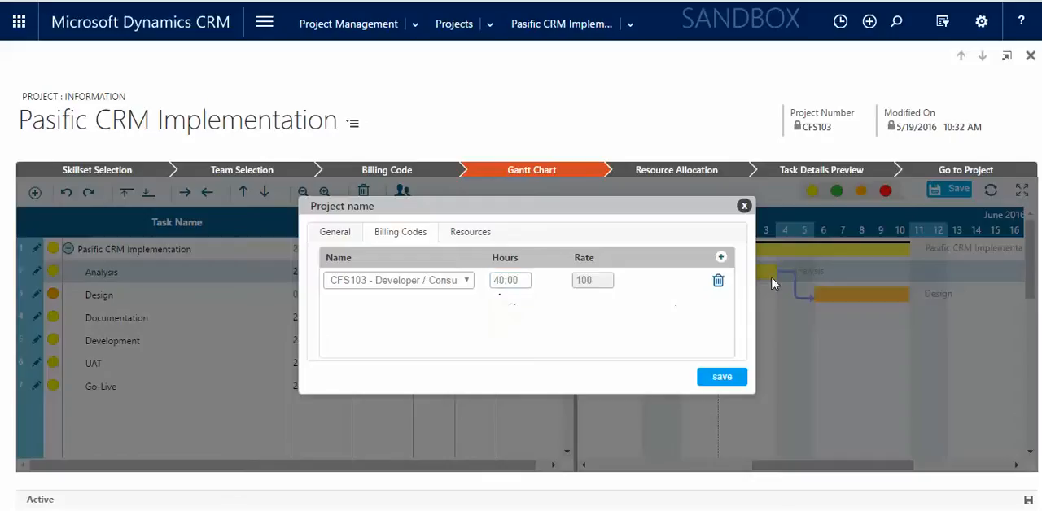
Add the Project Manager / Architect billing code with 40 hours to the Analysis task.
click(723, 258)
click(412, 307)
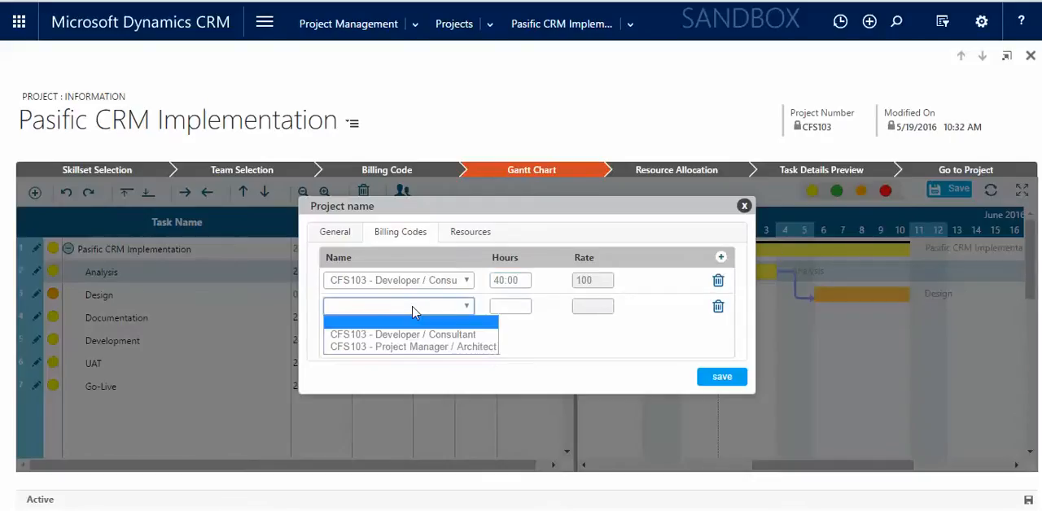
click(424, 348)
click(514, 308)
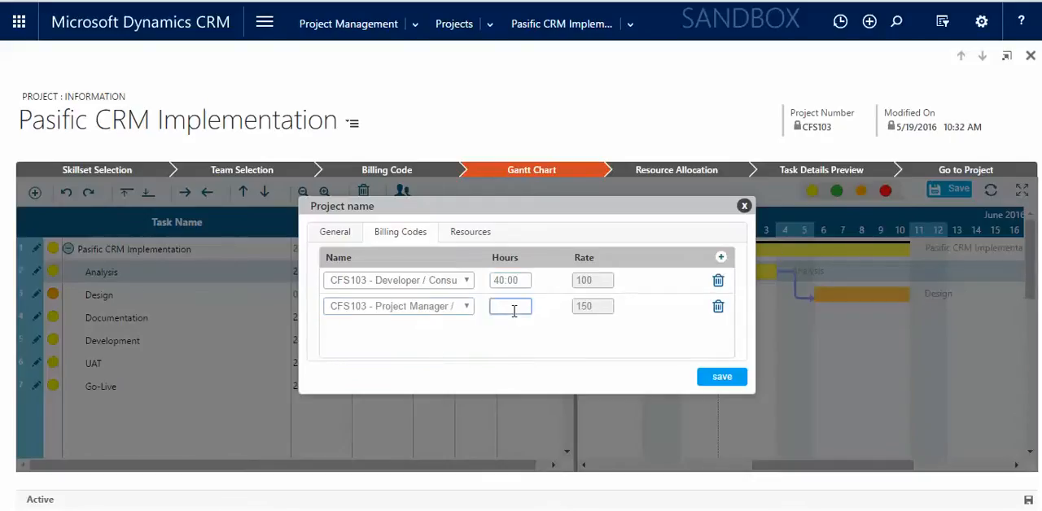
text(40)
click(525, 336)
Assign the first two available team members as resources of the Analysis task, and save the task details and the Gantt chart.
click(484, 236)
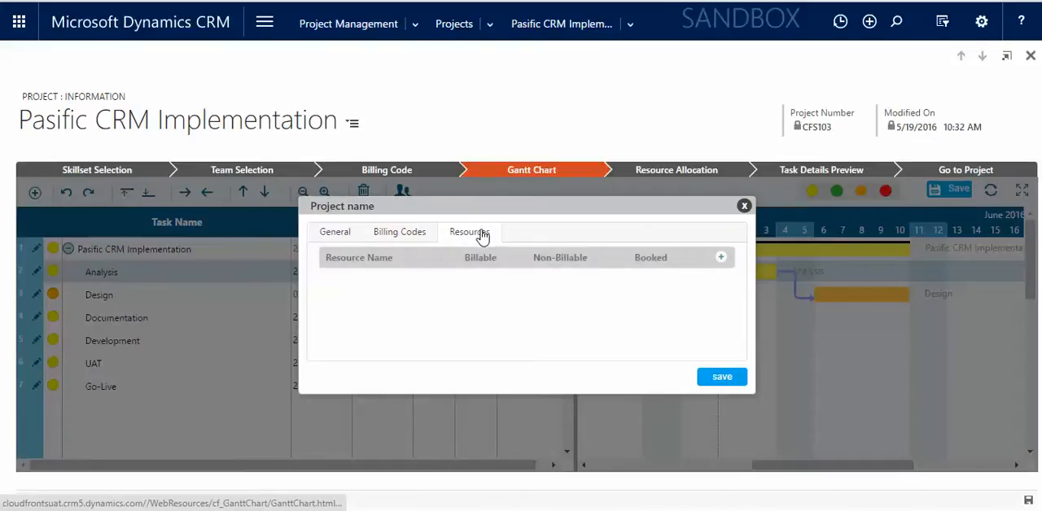
click(721, 258)
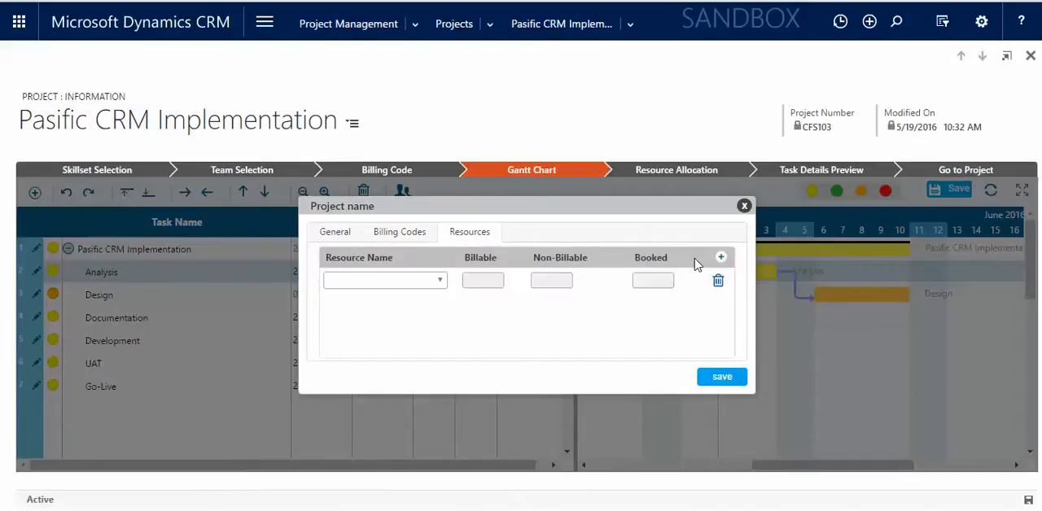
click(425, 281)
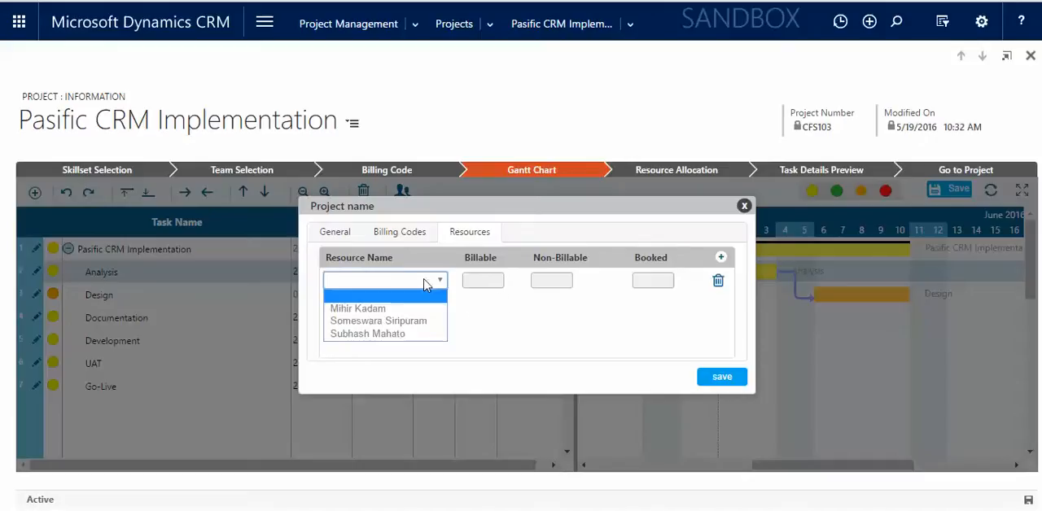
click(391, 314)
click(721, 258)
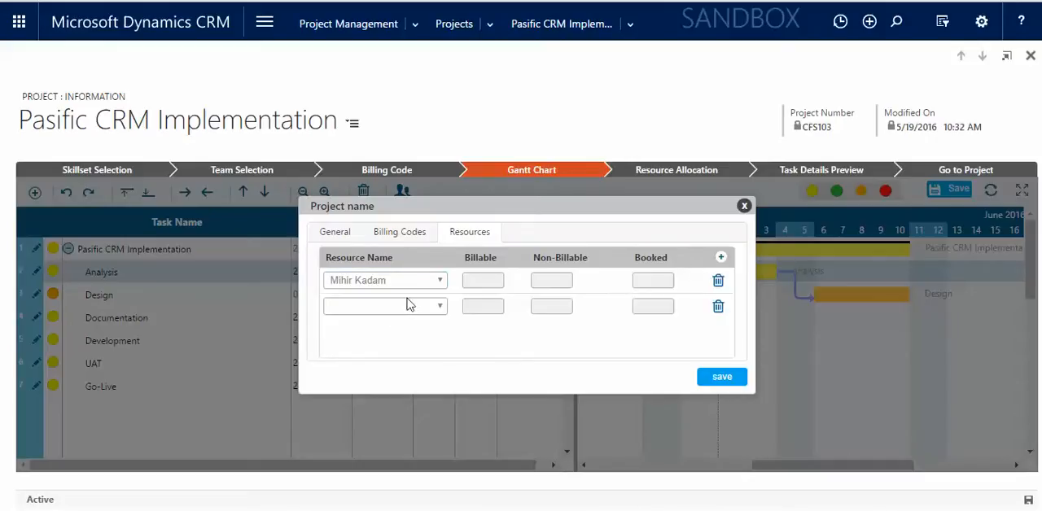
click(408, 305)
click(405, 350)
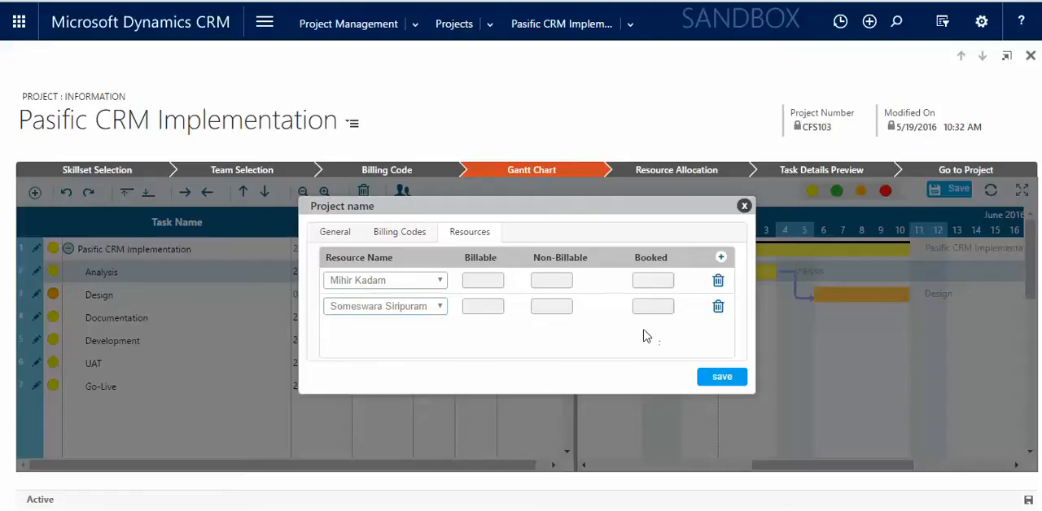
click(720, 379)
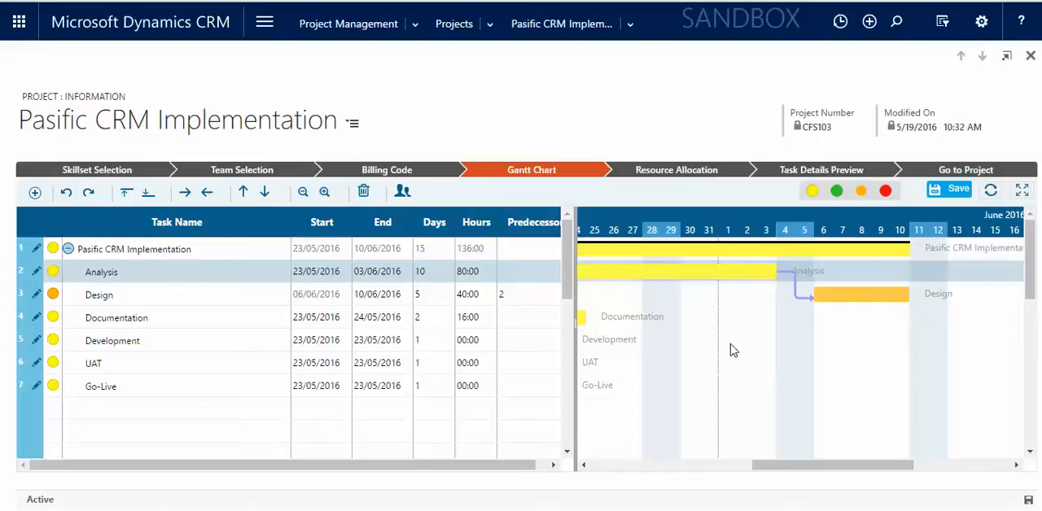
click(940, 198)
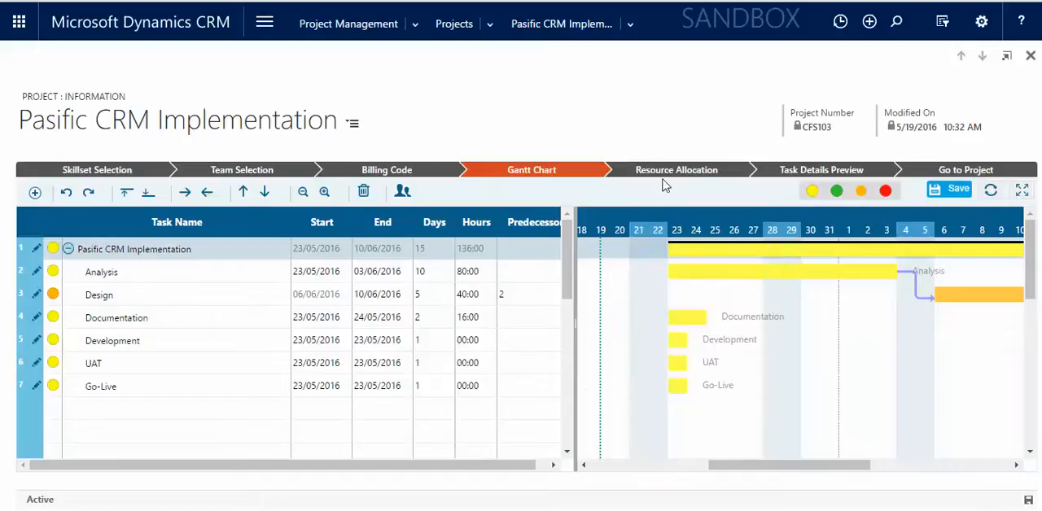
Open the Resource Allocation stage and examine the second resource's booked projects and tasks for 23 May 2016.
click(664, 174)
click(588, 110)
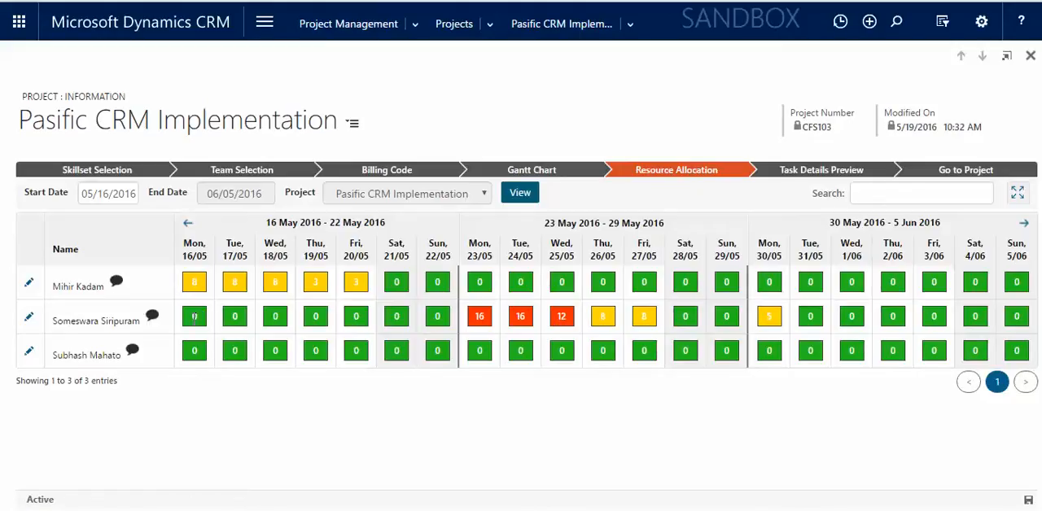
mouse_move(199, 283)
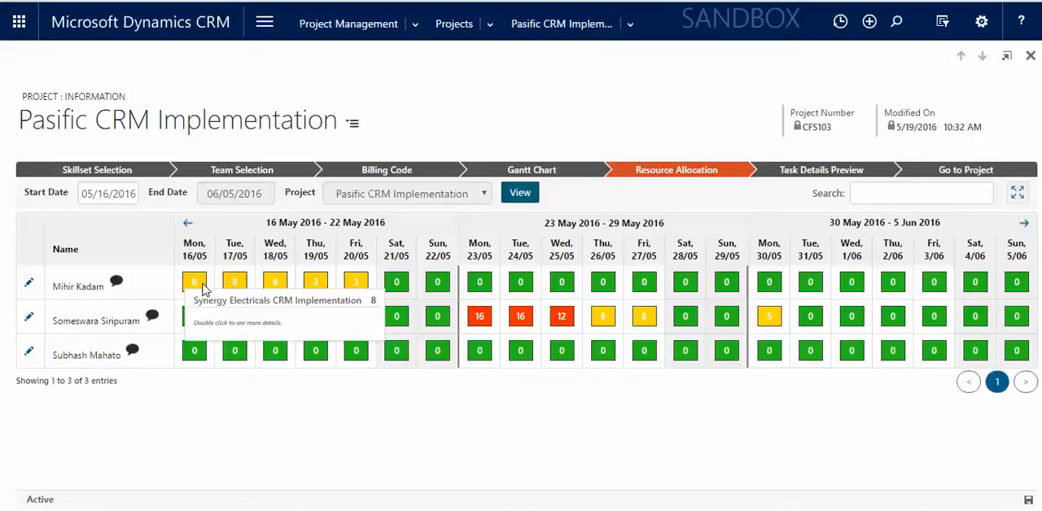
mouse_move(480, 321)
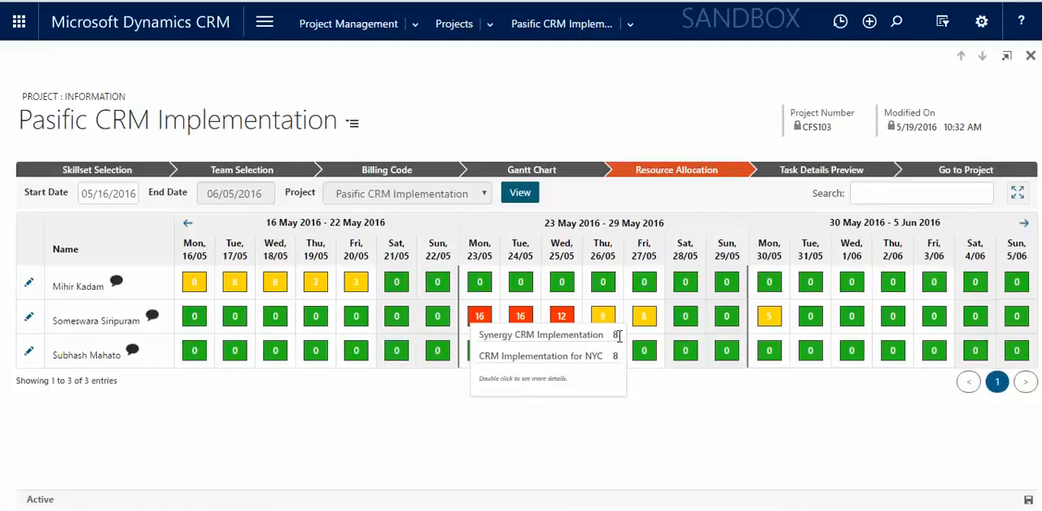
double_click(479, 315)
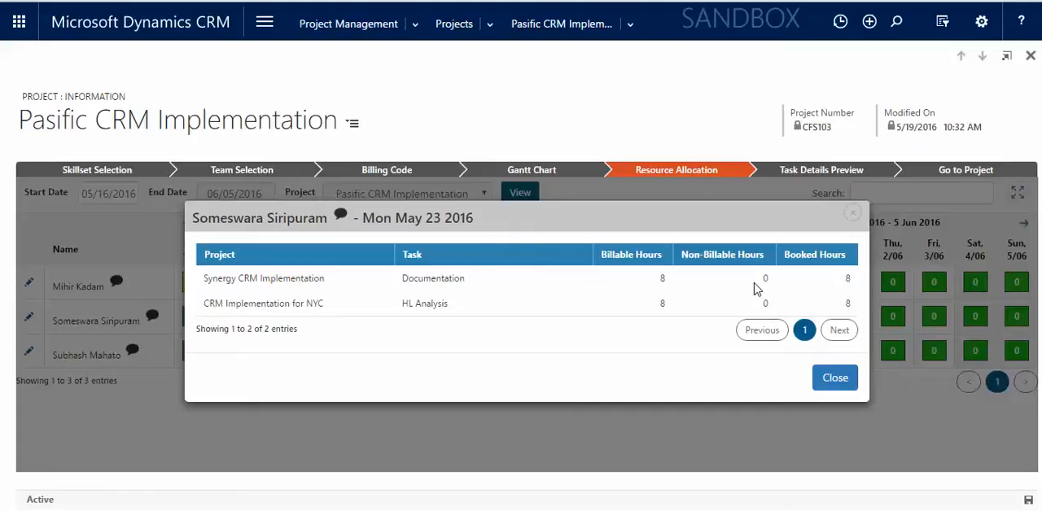
click(853, 213)
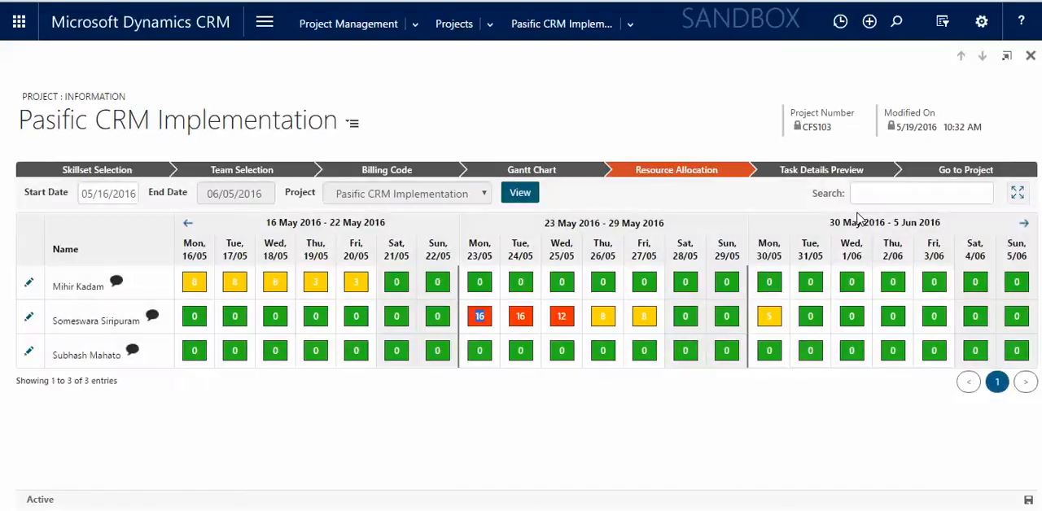
Open a chat with the first listed resource from the allocation grid and close the chat windows.
click(116, 285)
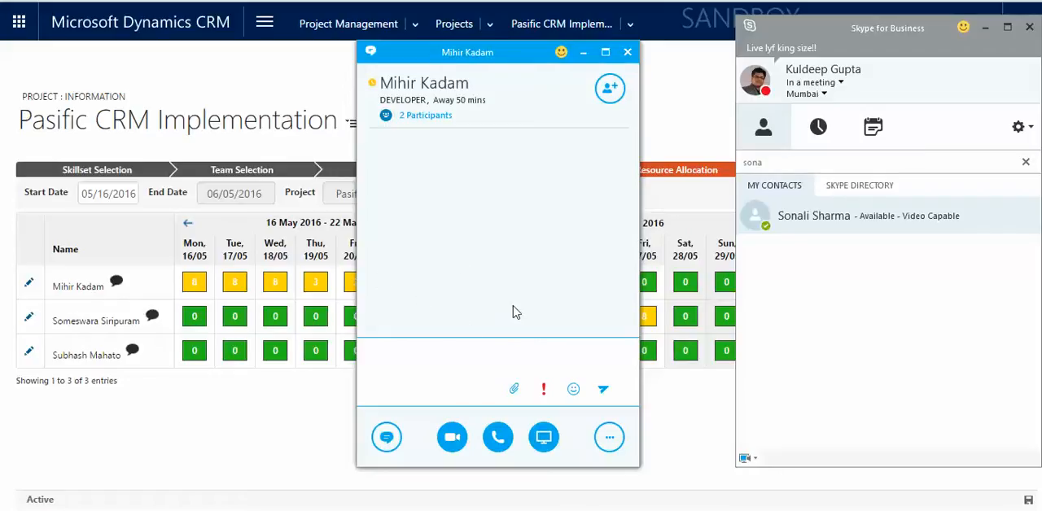
click(627, 52)
click(723, 165)
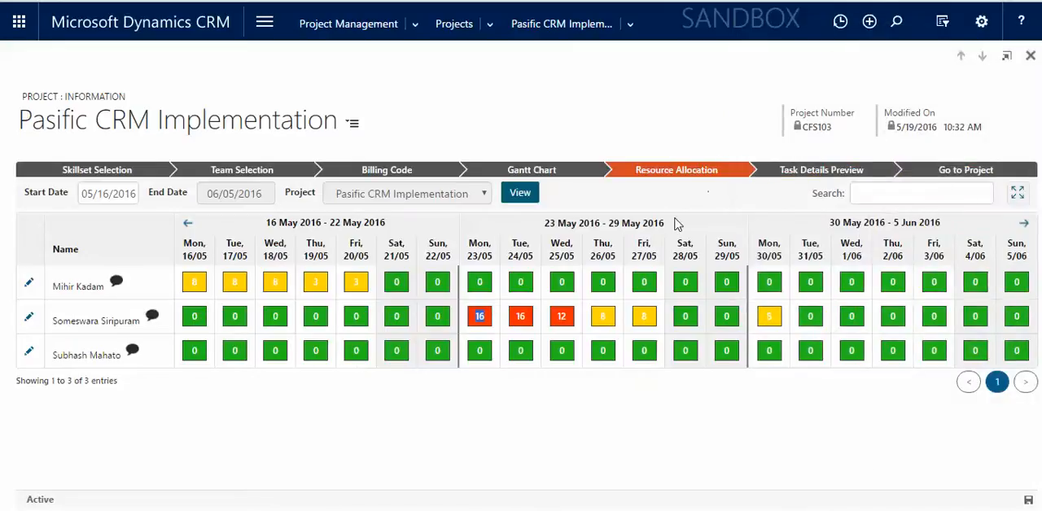
Allocate 40 billable hours of the Analysis task to the third listed resource and save the allocation.
click(29, 355)
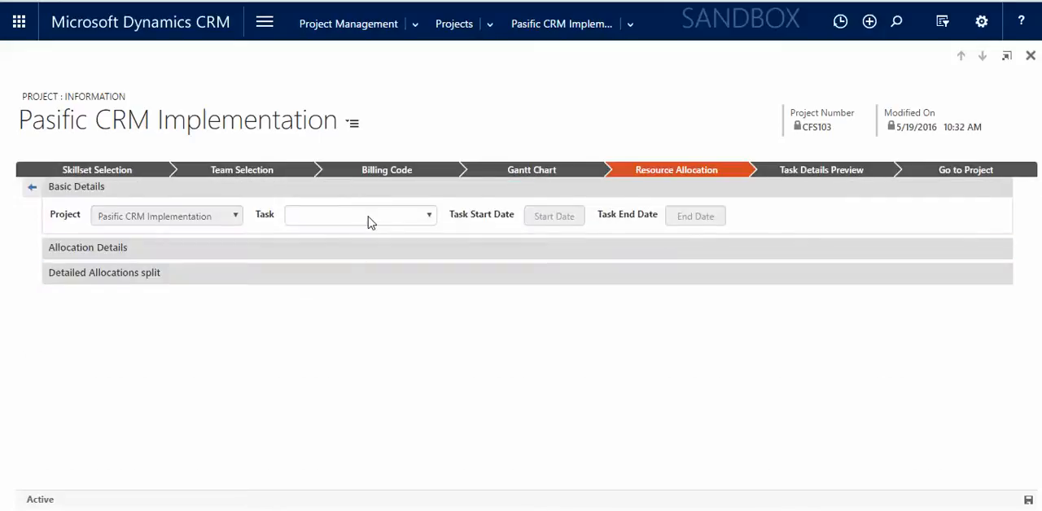
click(368, 216)
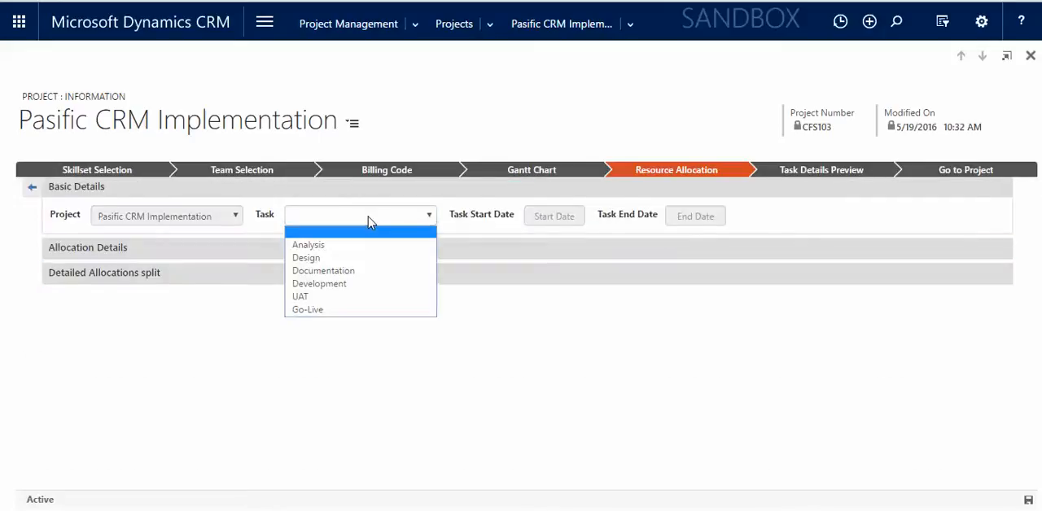
click(340, 248)
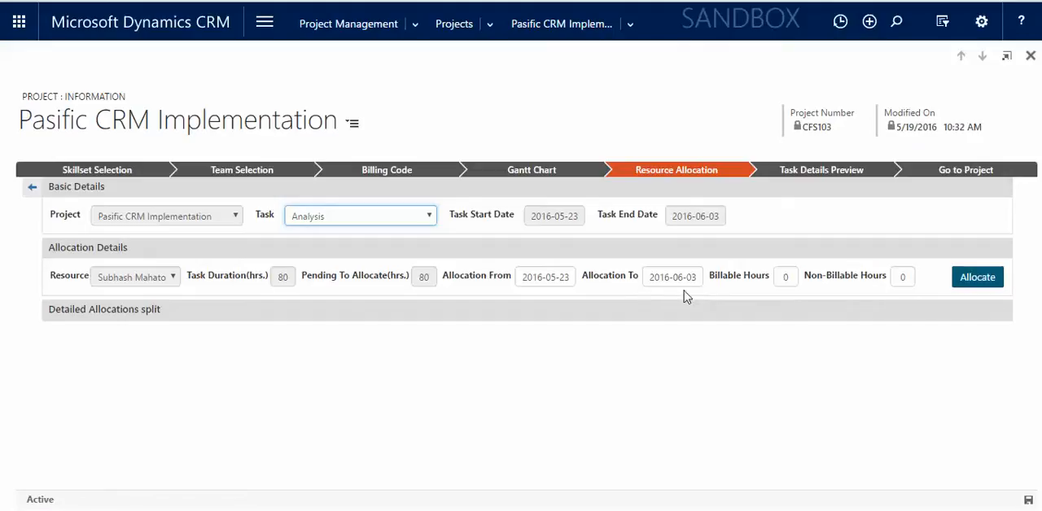
click(784, 278)
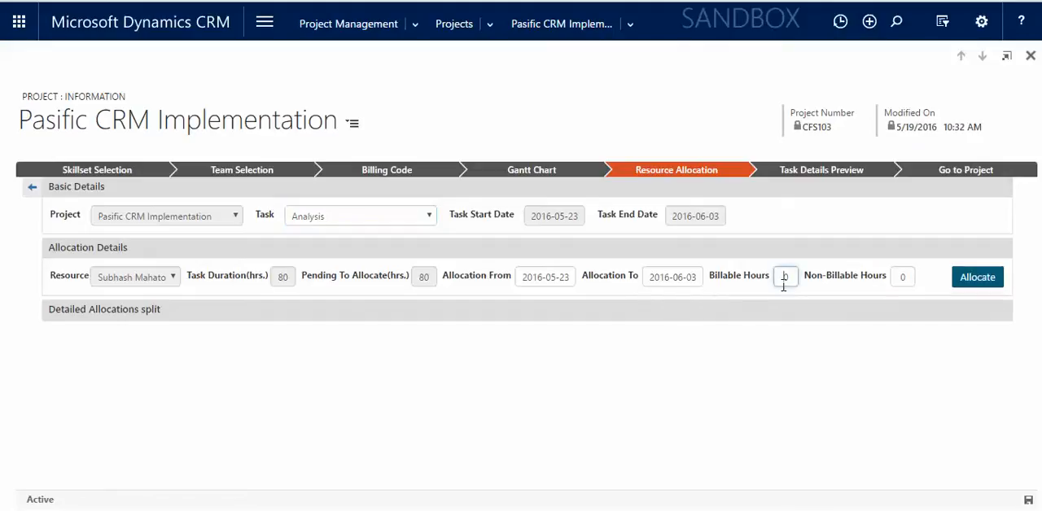
click(969, 277)
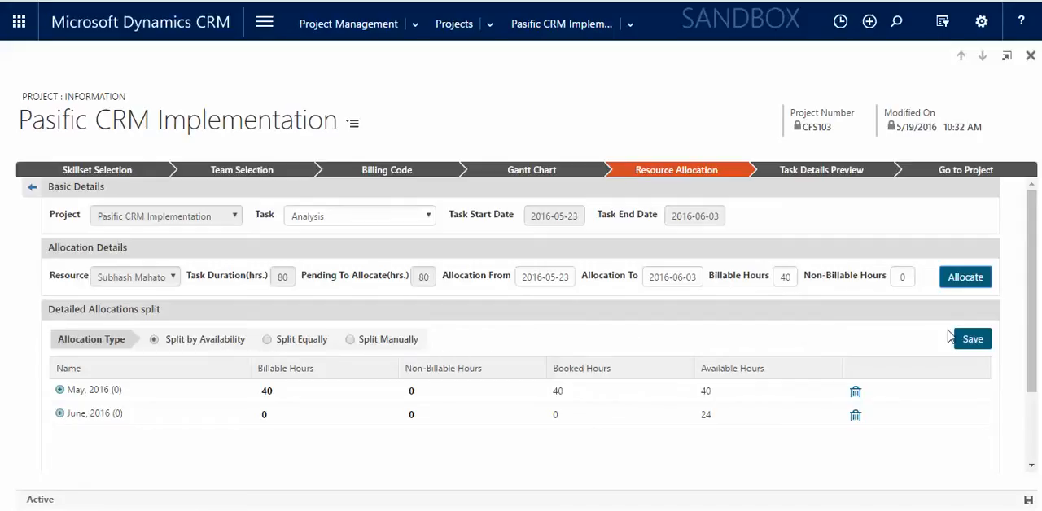
click(973, 339)
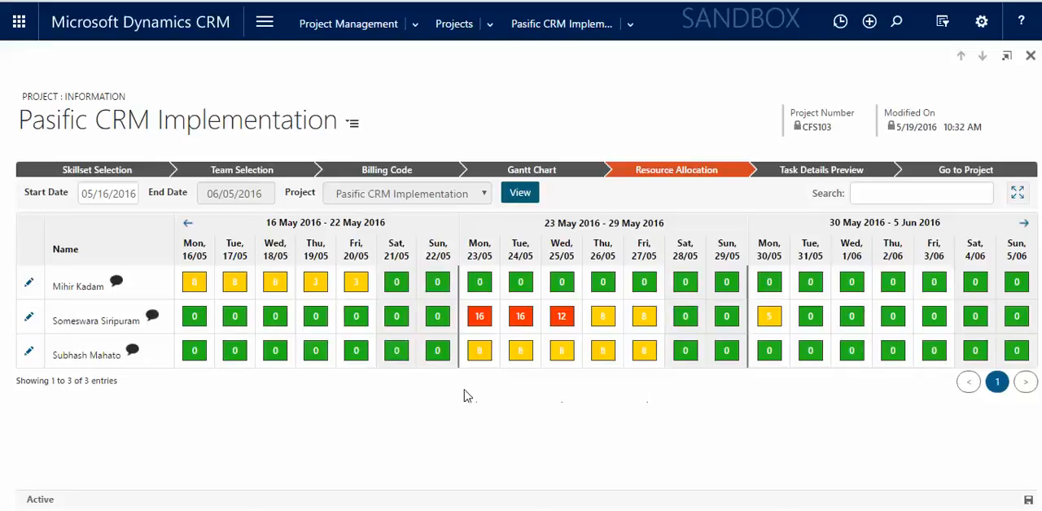
Check the third resource's daily hours in the allocation grid and open the Task Details Preview stage.
mouse_move(490, 358)
click(795, 175)
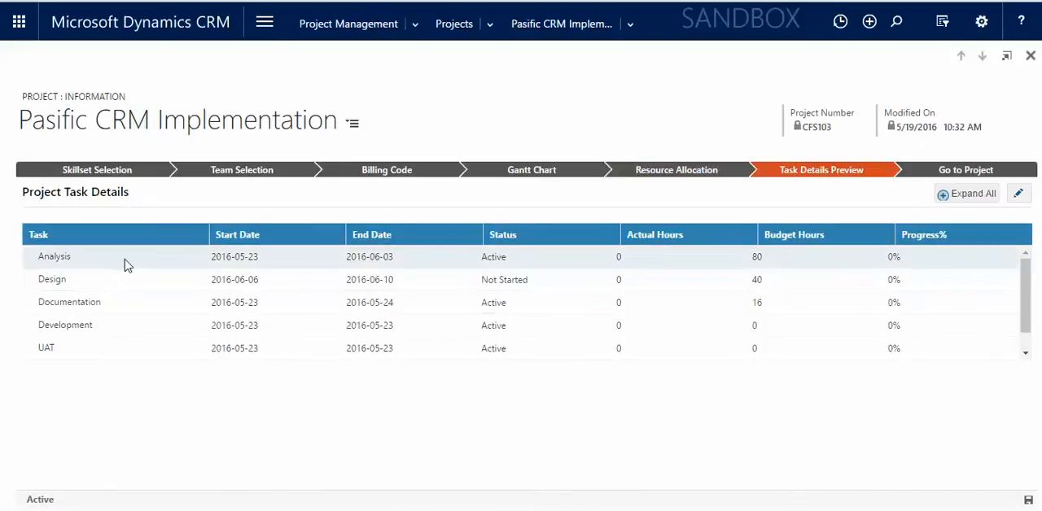
Review the project's task list with its dates, statuses, hours and progress, and open the project record.
scroll(127, 261, down, 1)
scroll(130, 273, up, 1)
scroll(135, 322, down, 1)
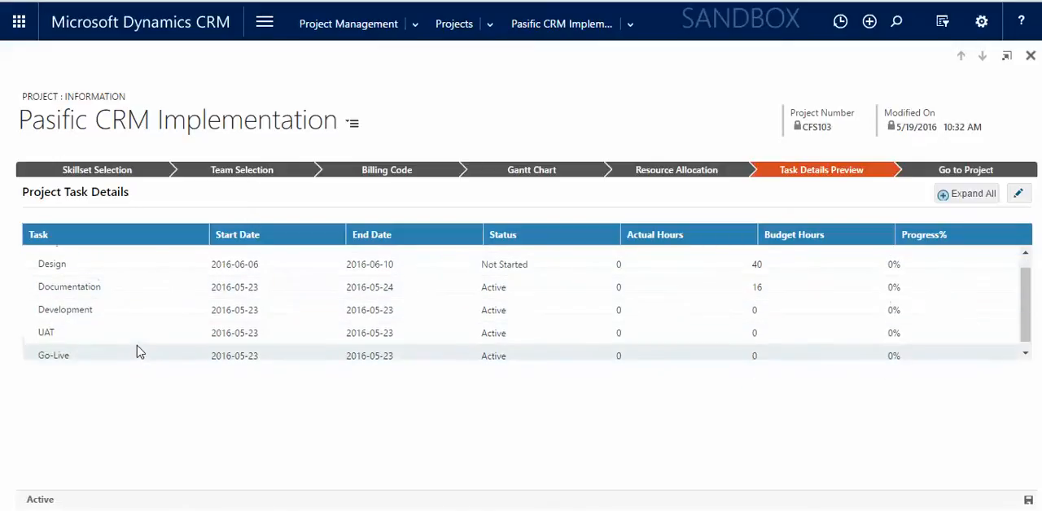
scroll(162, 318, up, 1)
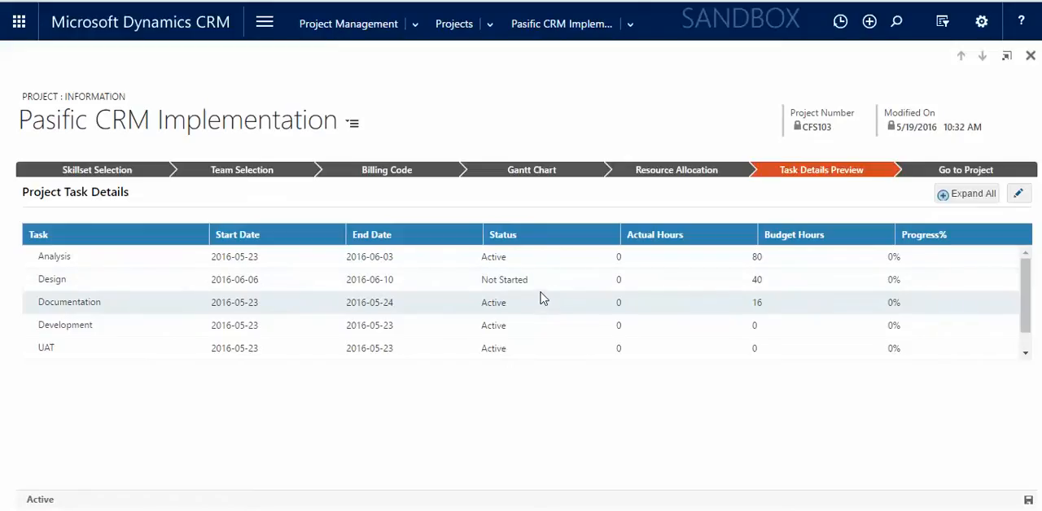
click(922, 173)
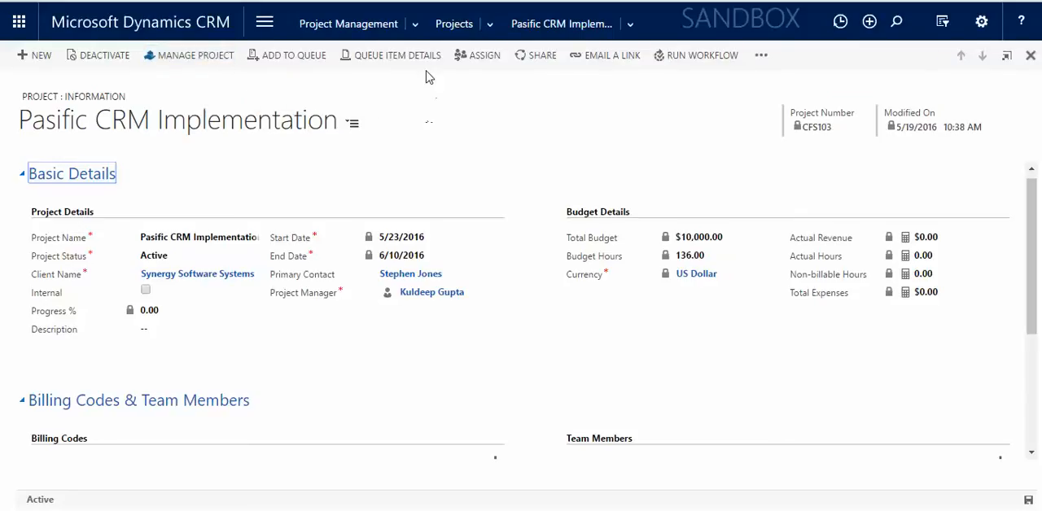
Open Timesheets and set the first row to Pasific CRM Implementation, Analysis task and billing code CFS103 - Developer / Consultant.
click(416, 25)
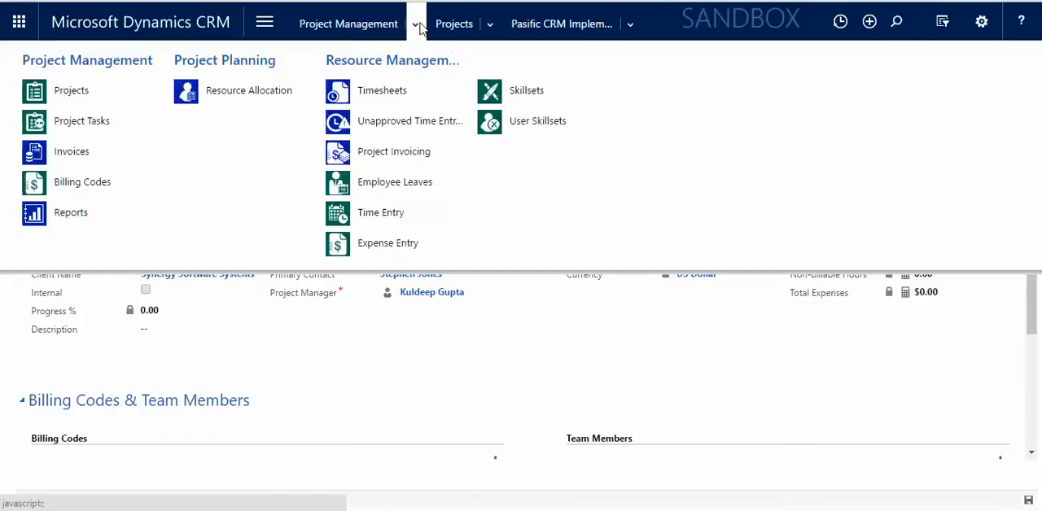
click(379, 90)
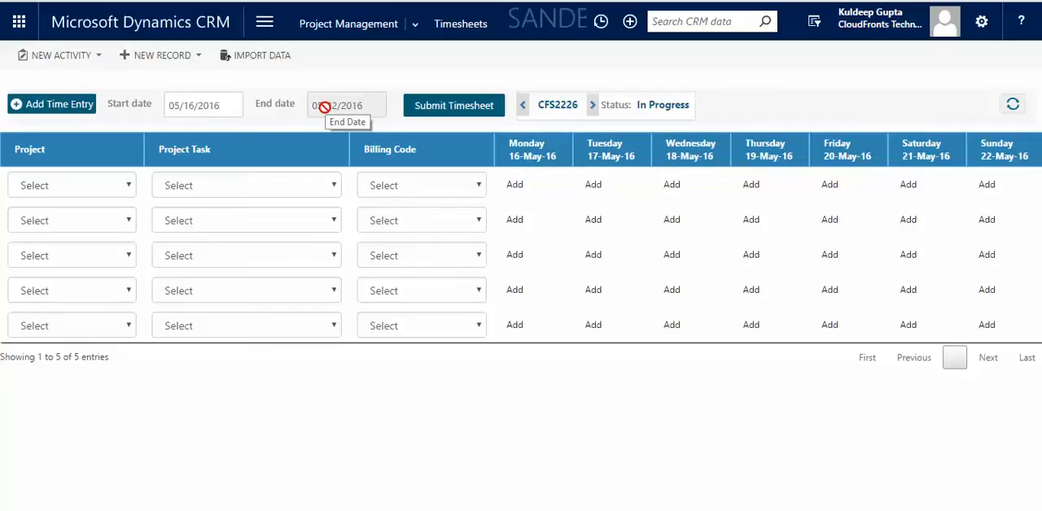
click(112, 189)
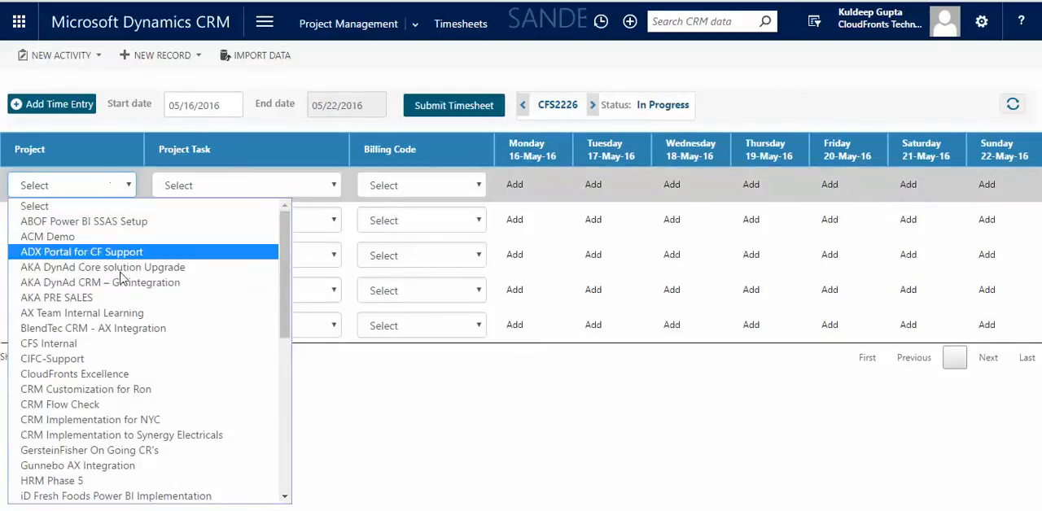
key(p)
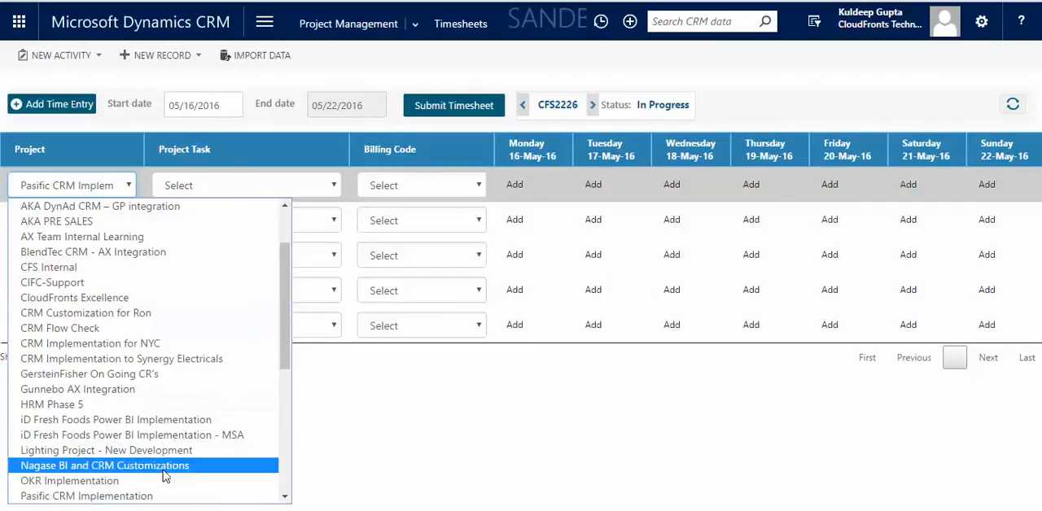
click(175, 496)
click(242, 188)
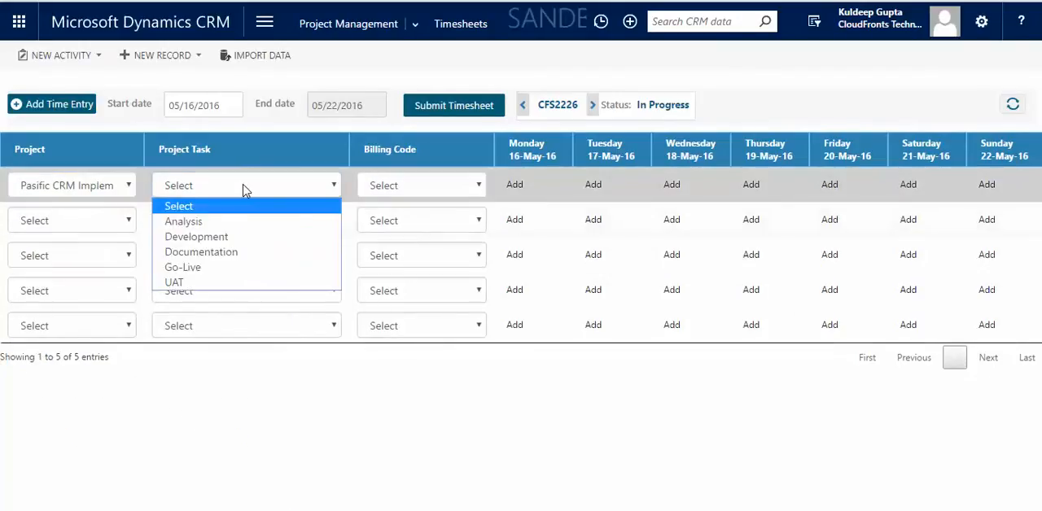
click(291, 223)
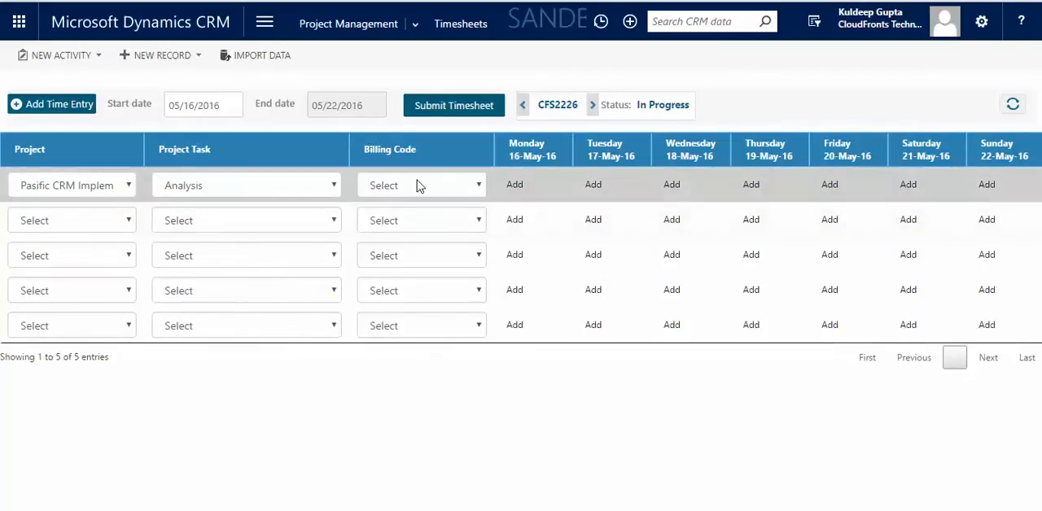
click(418, 184)
click(417, 221)
Enter a billable 8-hour time entry for Monday 16 May with the comment "high level analysis.".
click(515, 185)
click(493, 263)
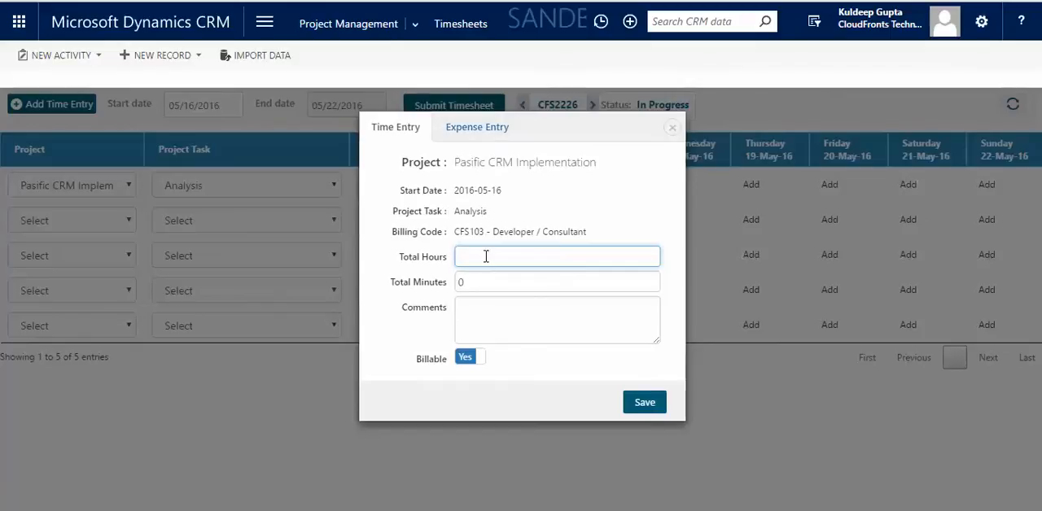
click(549, 321)
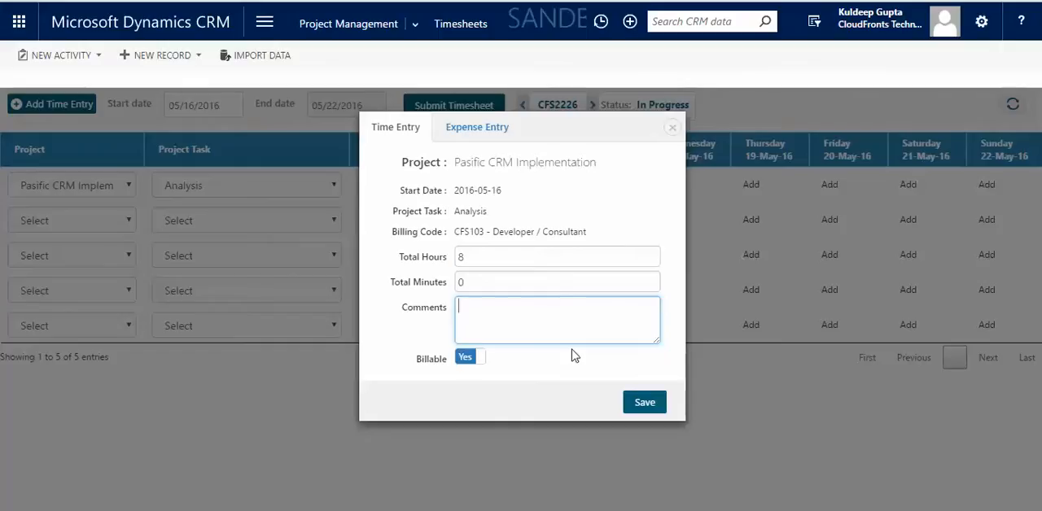
text(high level analysis)
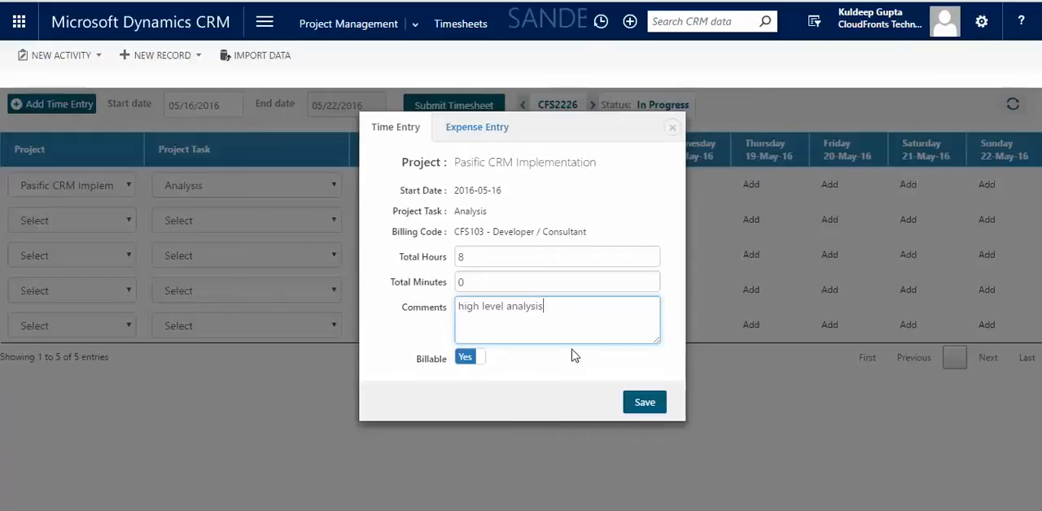
text(.)
Enter a Fuel/ Mileage expense of 10 miles for the same day with the comment "travel to client location.".
click(493, 132)
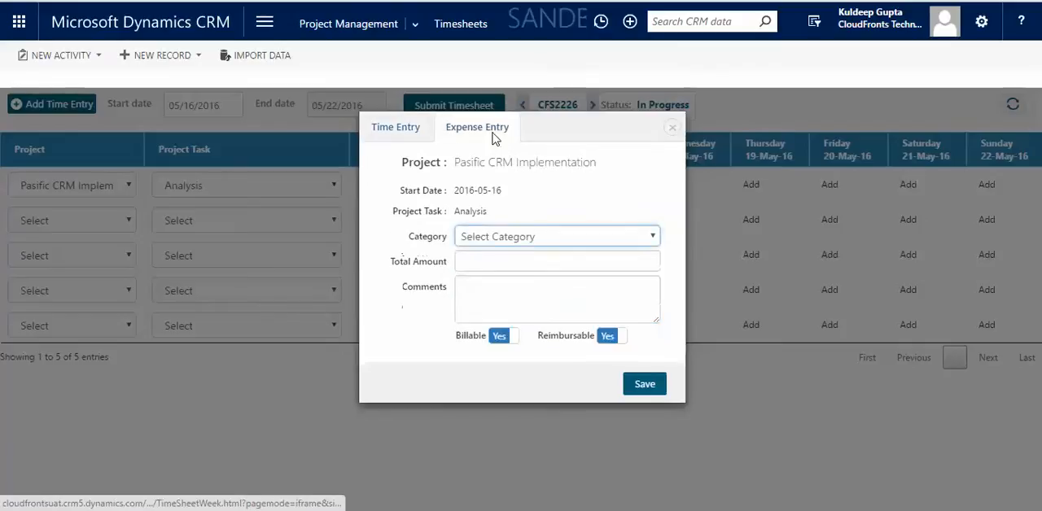
click(479, 240)
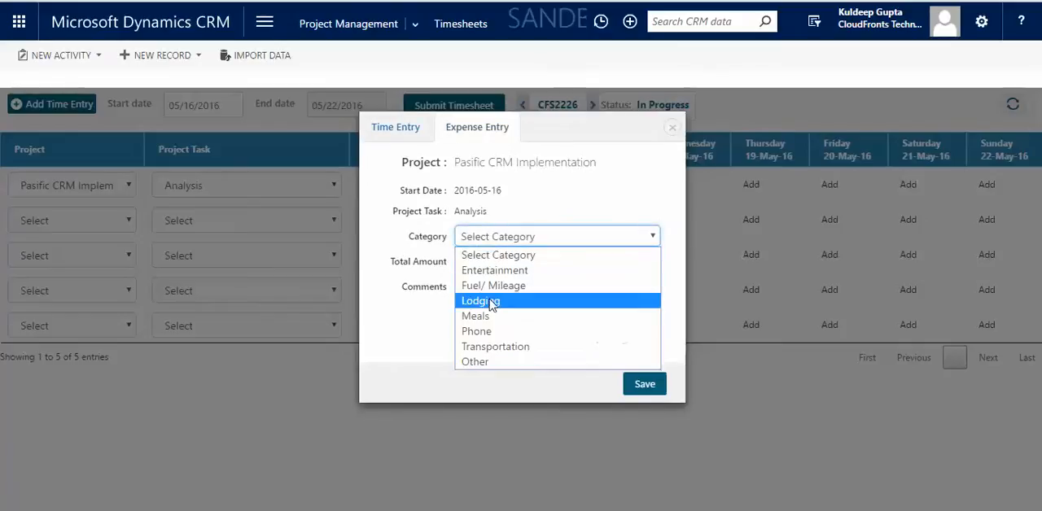
click(549, 293)
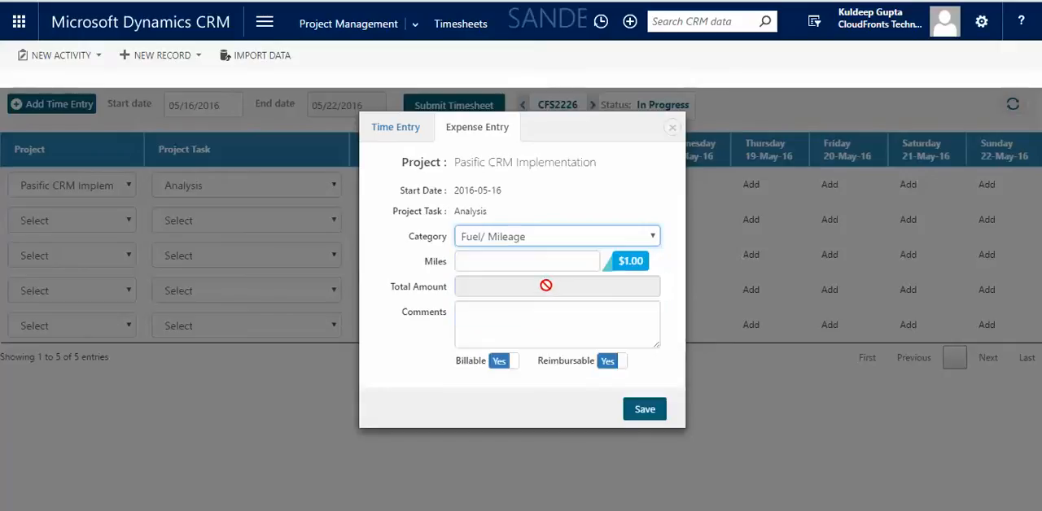
click(540, 262)
text(10)
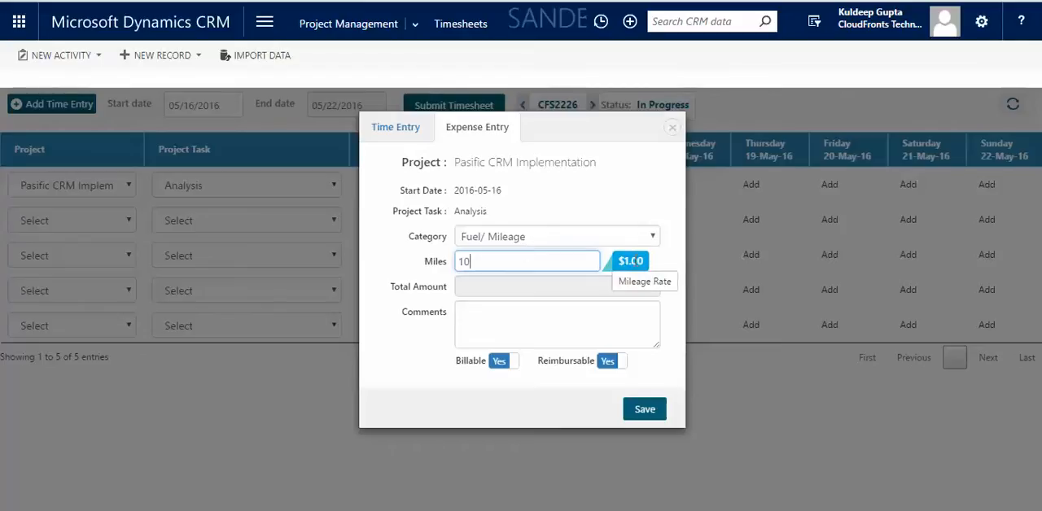
click(544, 325)
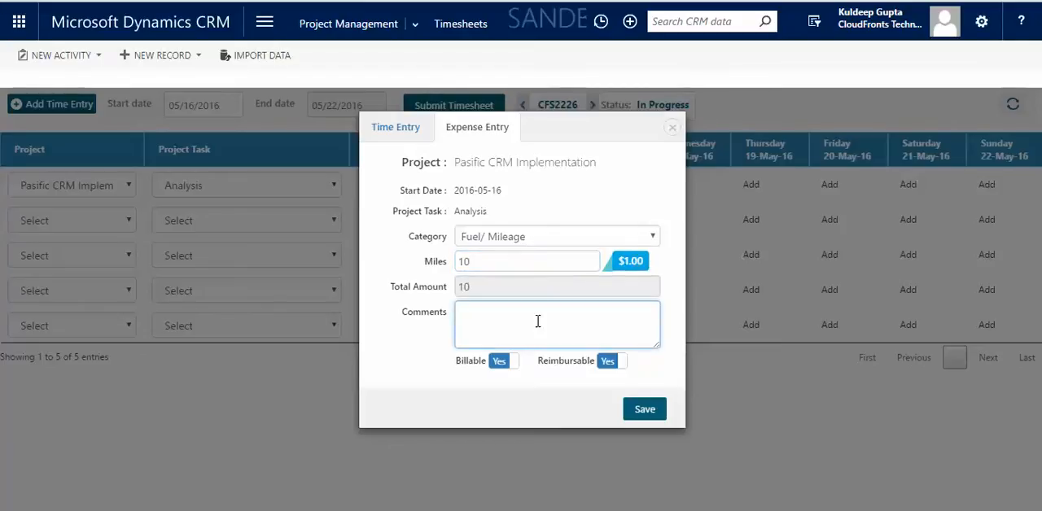
text(travel to client location.)
click(518, 396)
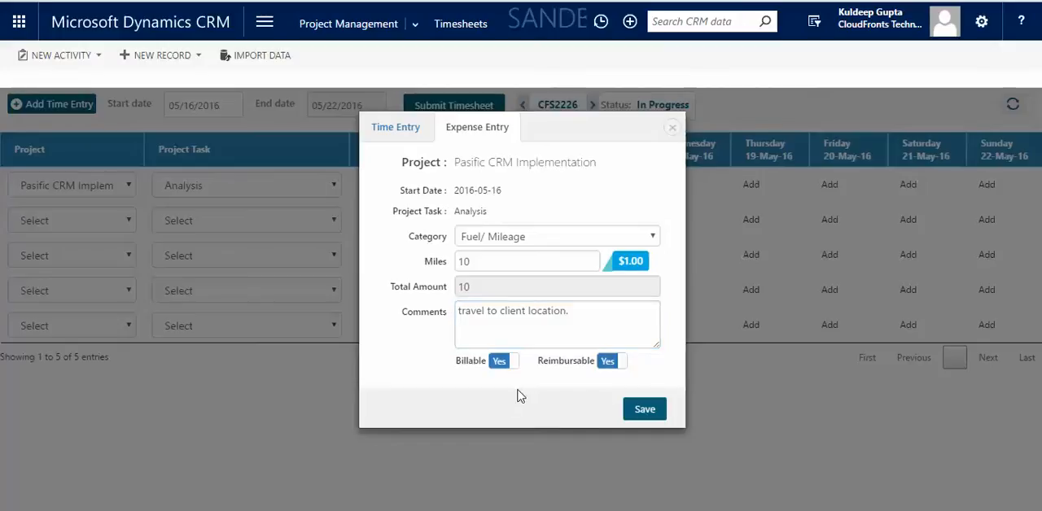
Save the Monday time and expense entries and submit the week's timesheet.
click(645, 410)
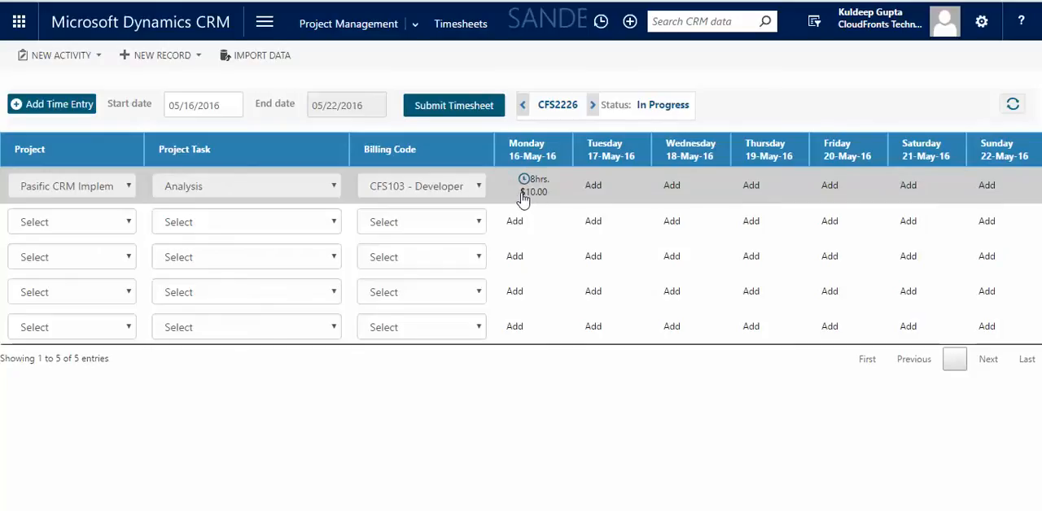
click(478, 109)
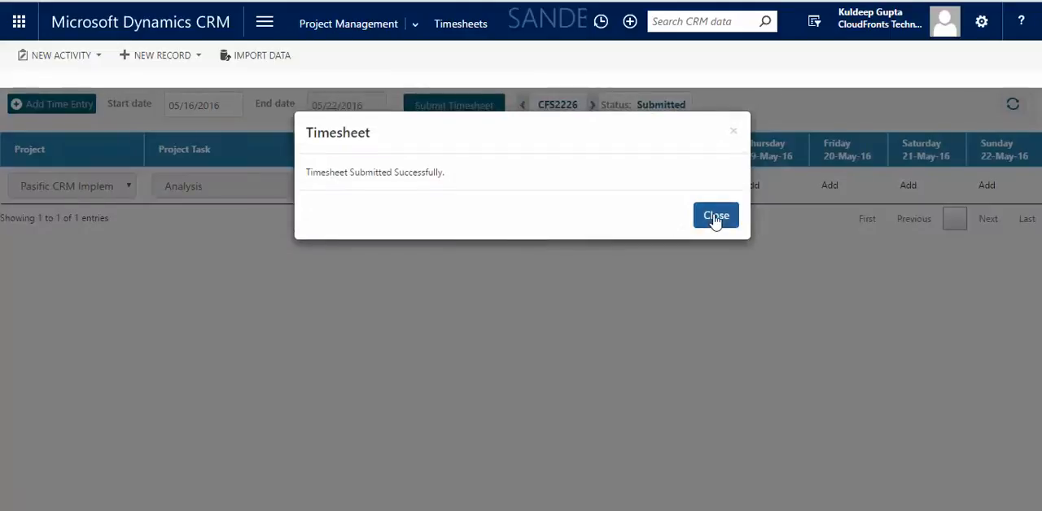
click(715, 216)
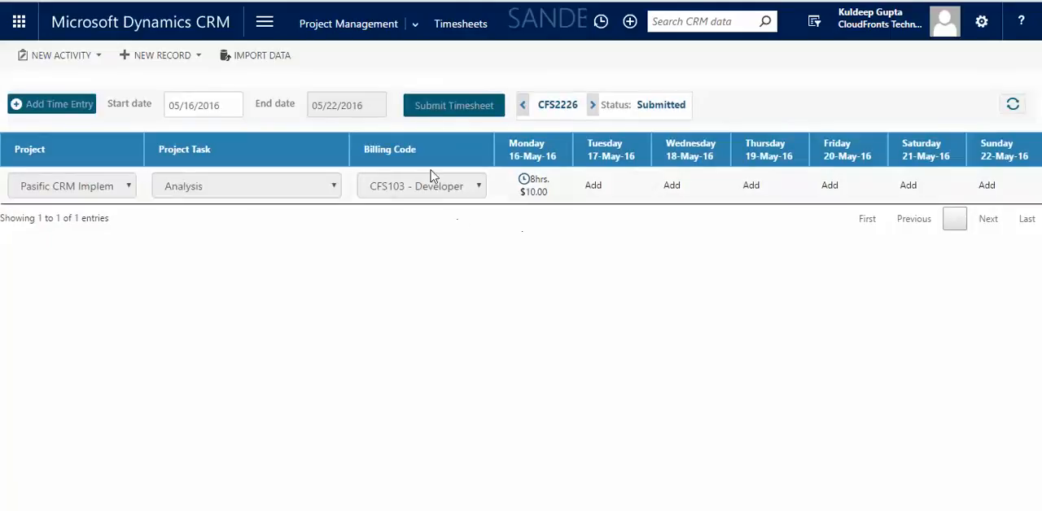
Open the unapproved time entries and filter them by the Pasific CRM Implementation project.
click(421, 27)
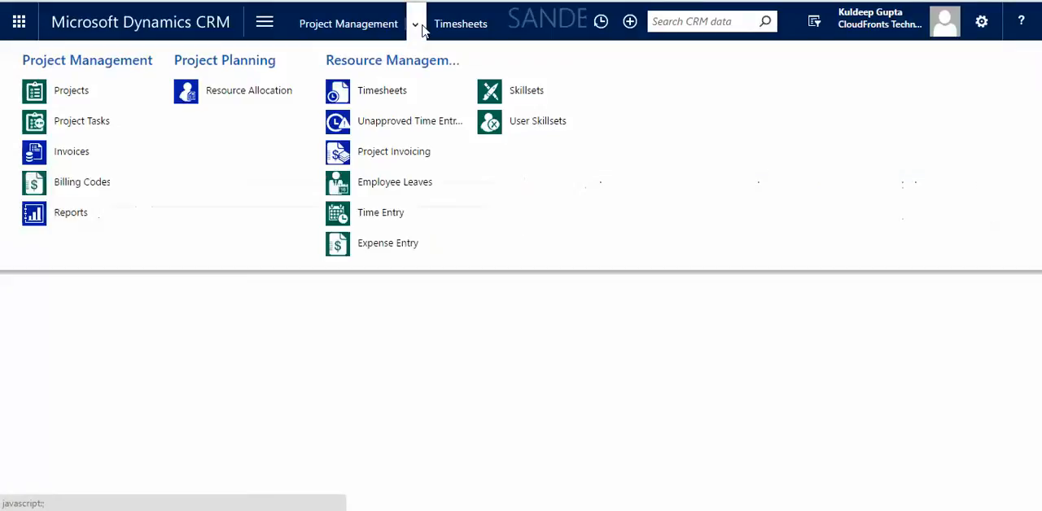
click(424, 127)
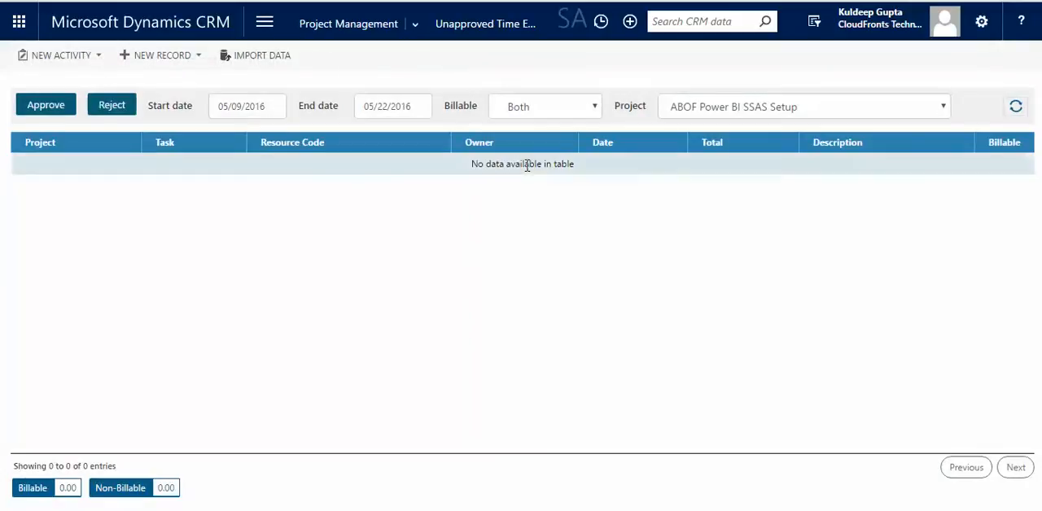
click(718, 104)
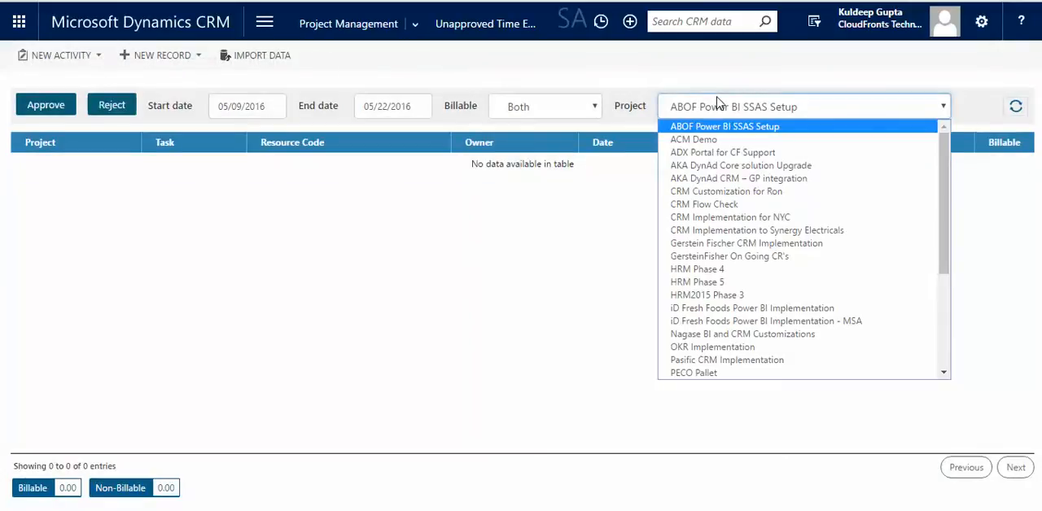
key(p)
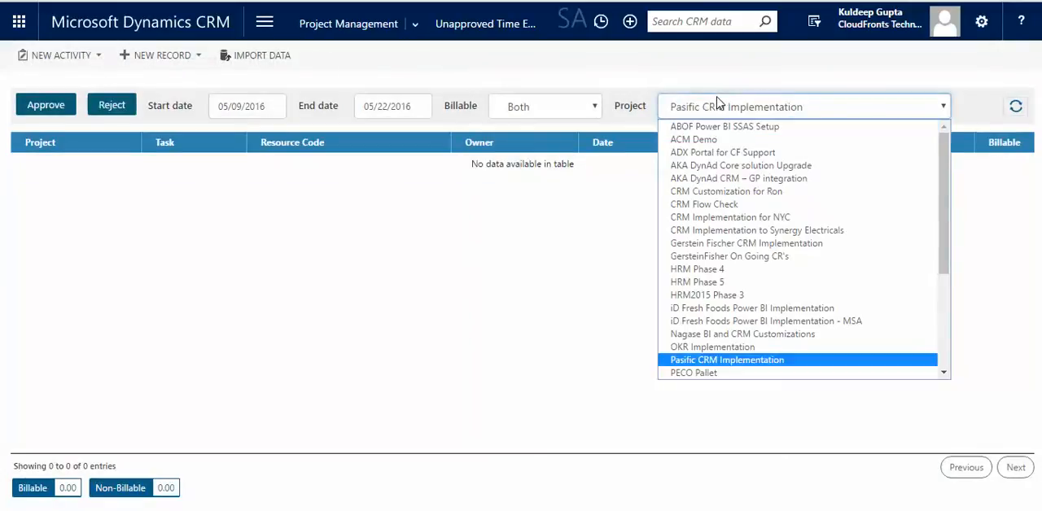
key(Return)
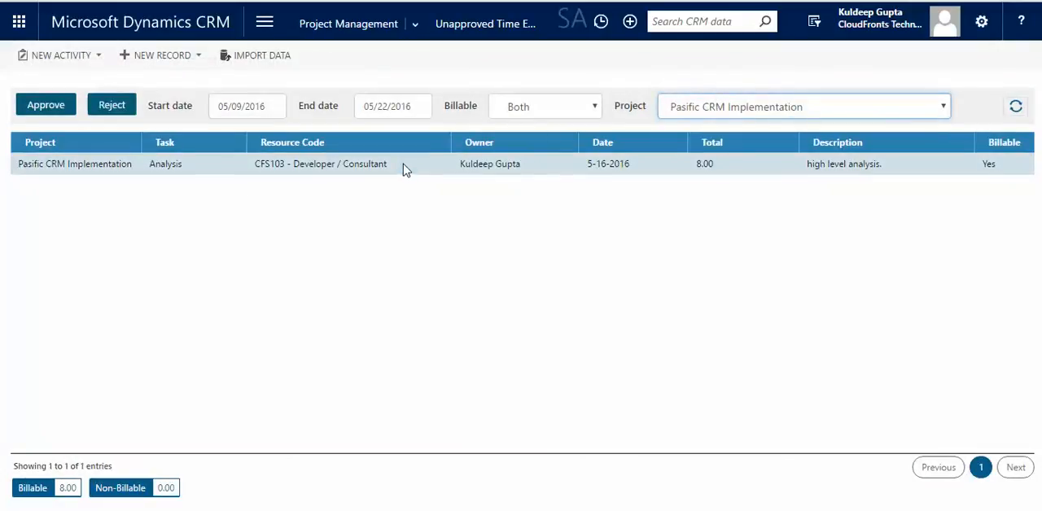
Review the record of the "high level analysis." time entry and approve the entry.
click(403, 164)
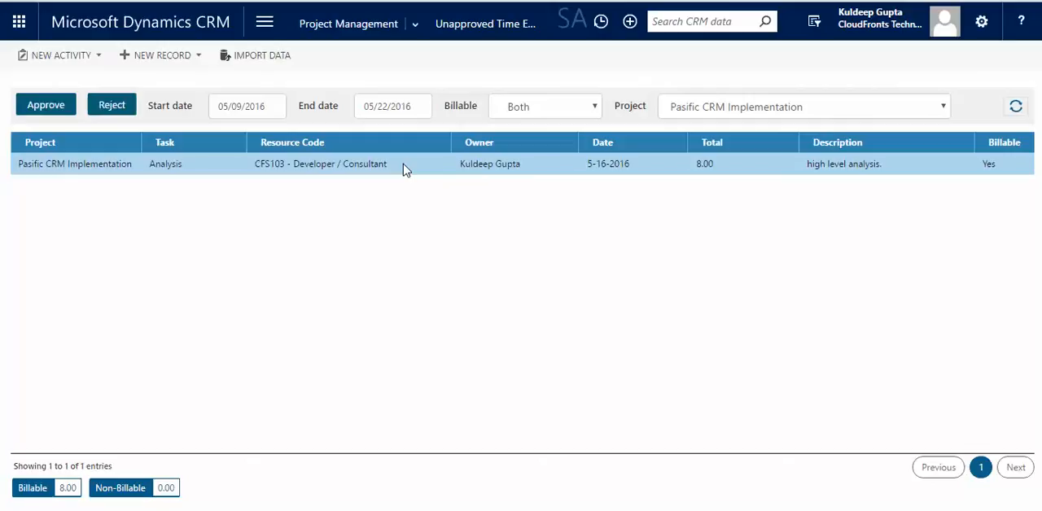
double_click(403, 164)
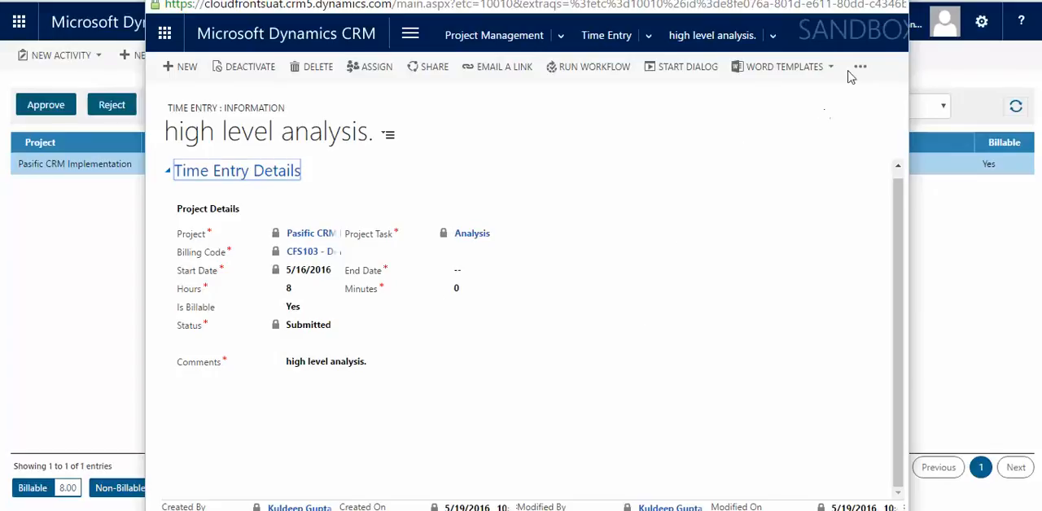
key(ctrl+w)
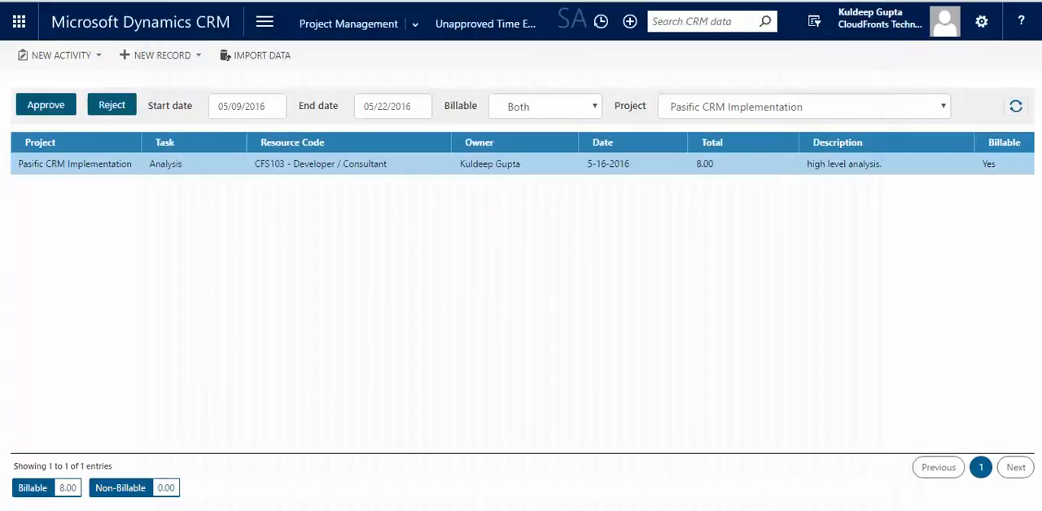
click(67, 107)
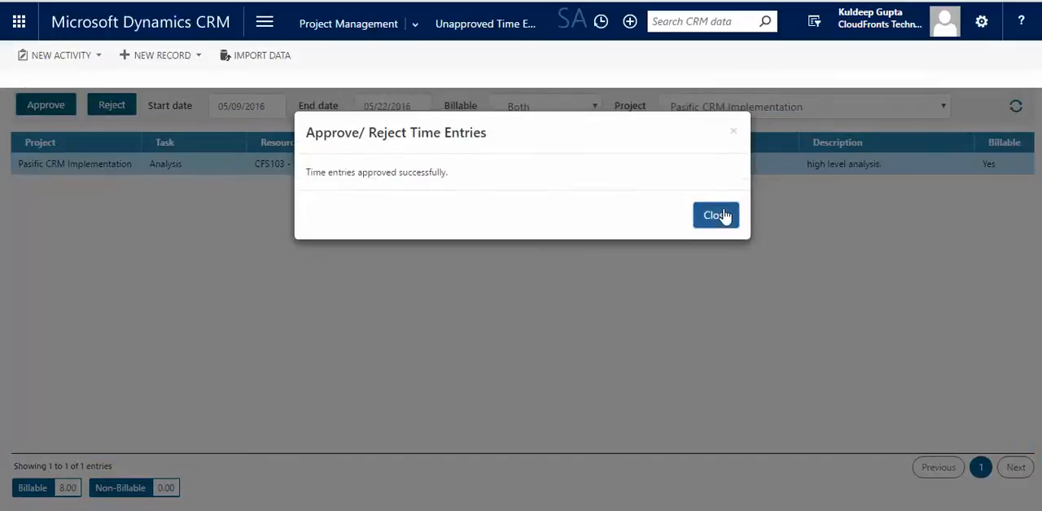
click(720, 212)
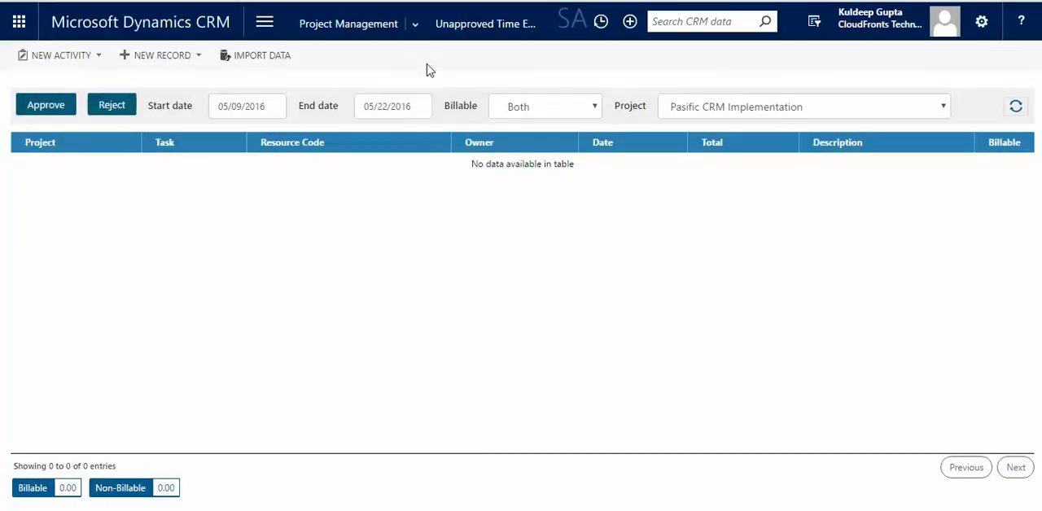
Invoice the Pasific CRM Implementation project's time and expense entries in Project Invoicing and open the generated invoice.
click(421, 36)
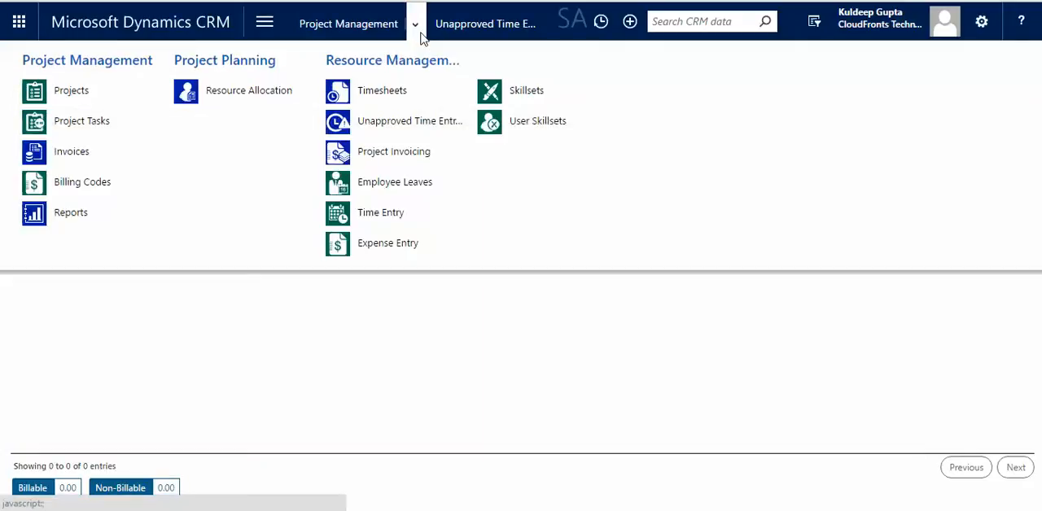
click(415, 153)
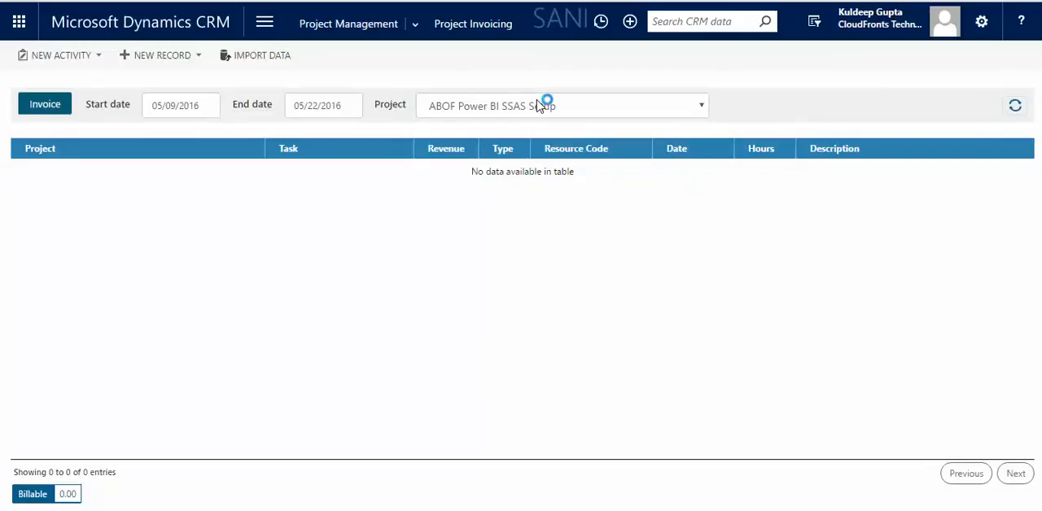
click(539, 104)
key(p)
key(Return)
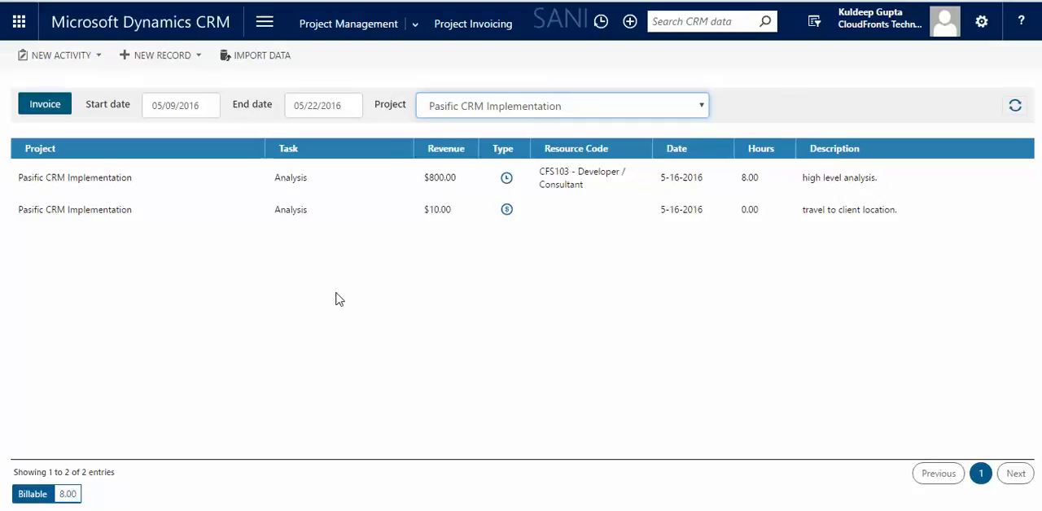
click(56, 109)
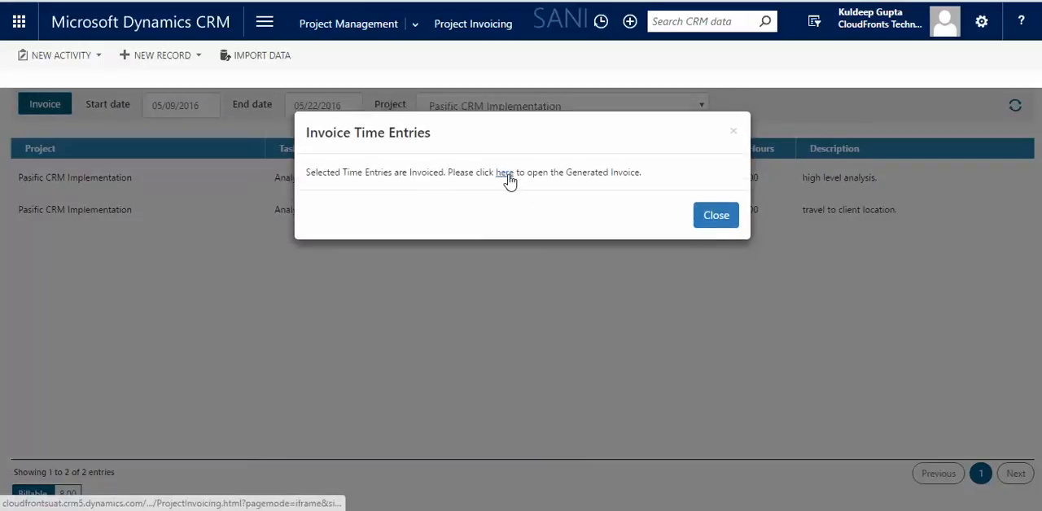
click(505, 174)
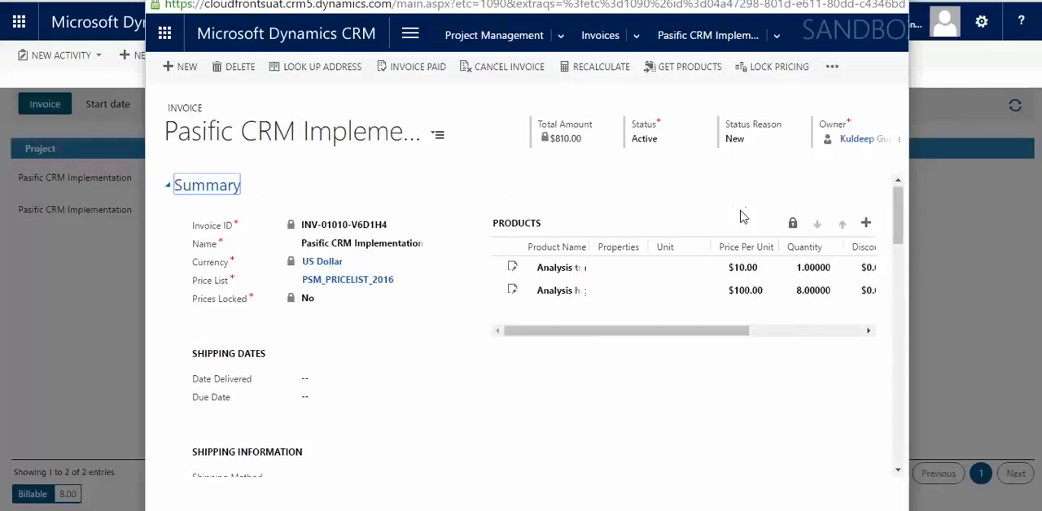
Run the PSM-Invoice report on the open invoice, review the invoice report from header to line details, and close it.
click(834, 67)
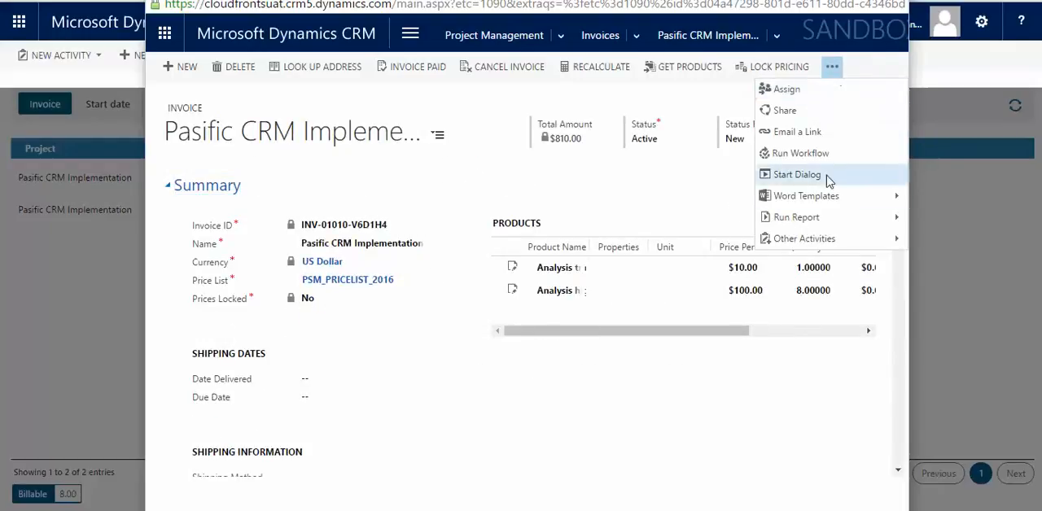
click(825, 218)
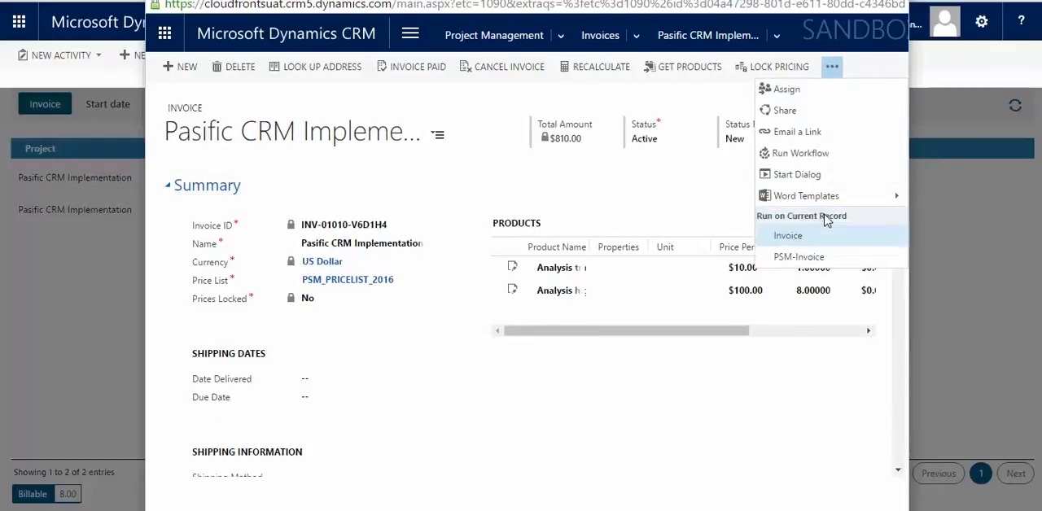
click(804, 256)
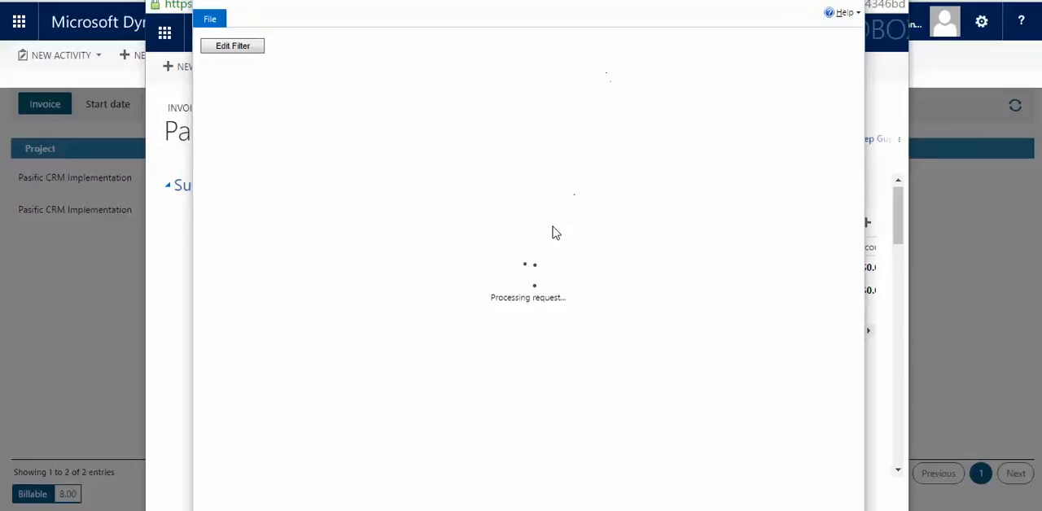
scroll(619, 284, down, 1)
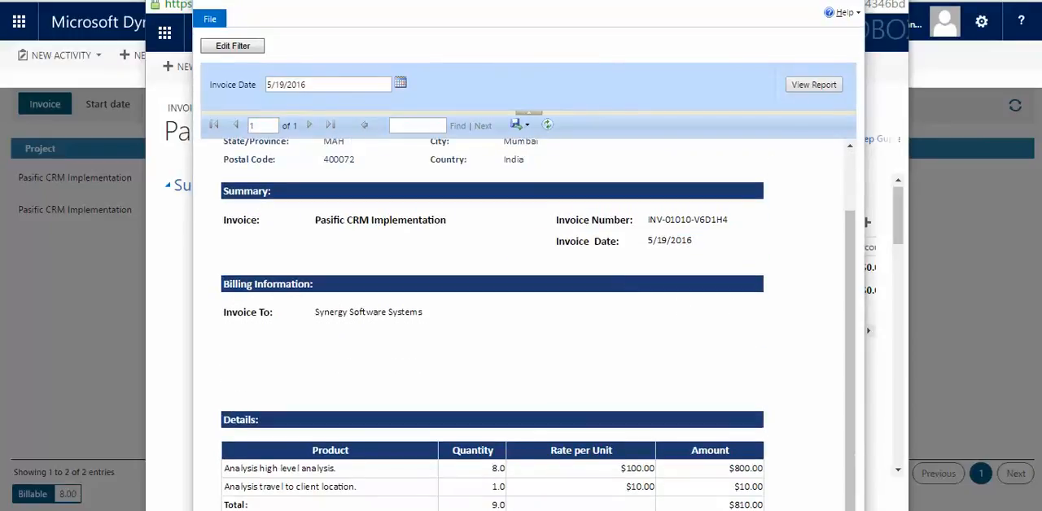
scroll(611, 296, up, 1)
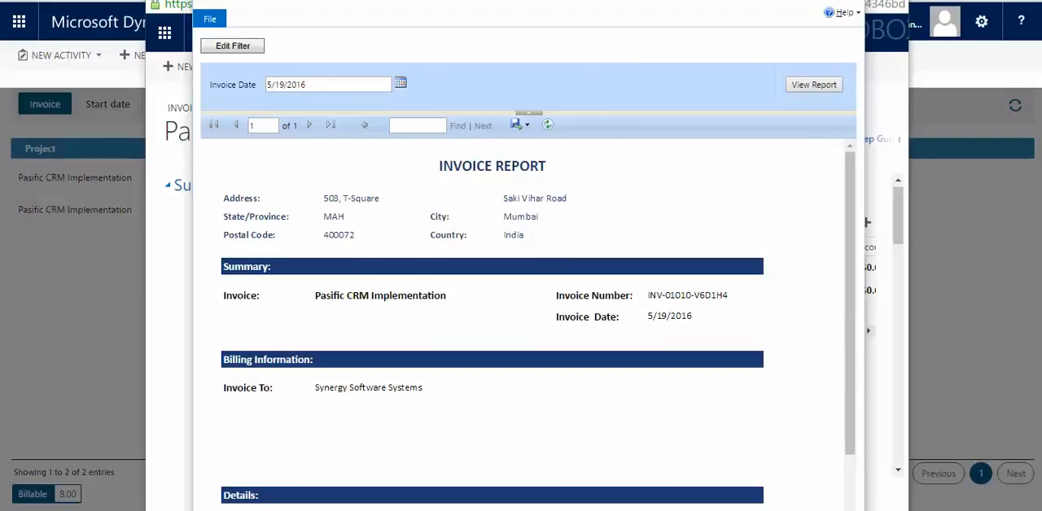
key(alt+F4)
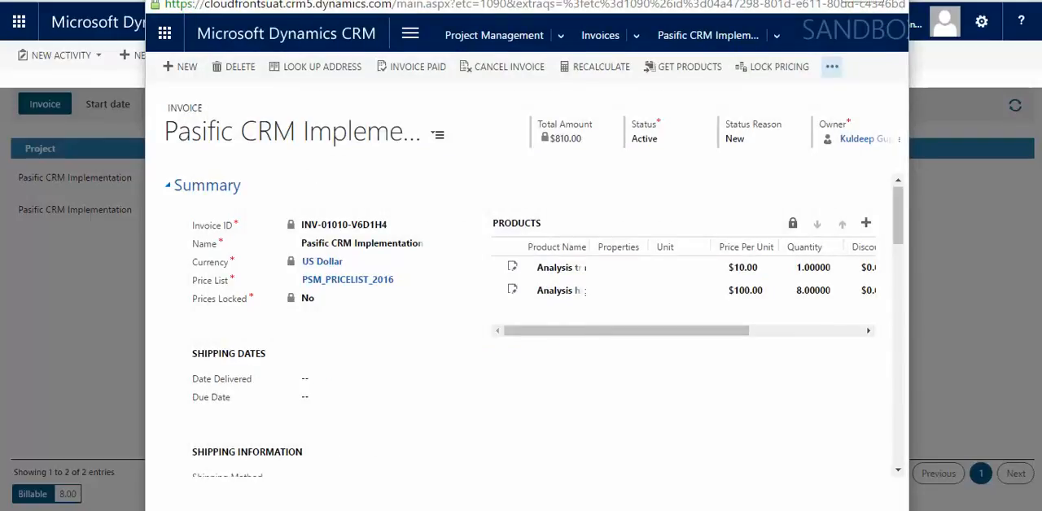
key(alt+Tab)
key(Tab)
key(Tab)
key(Right)
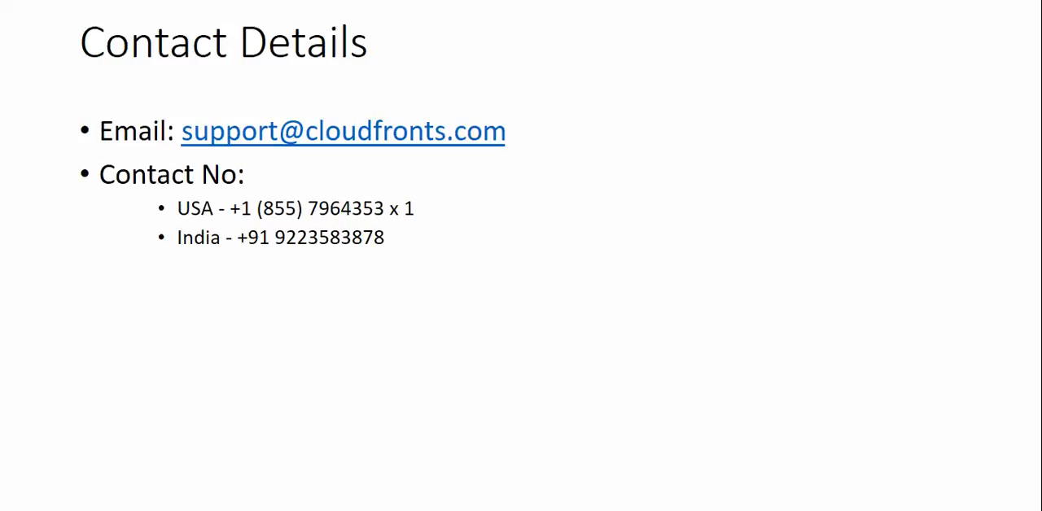
key(Right)
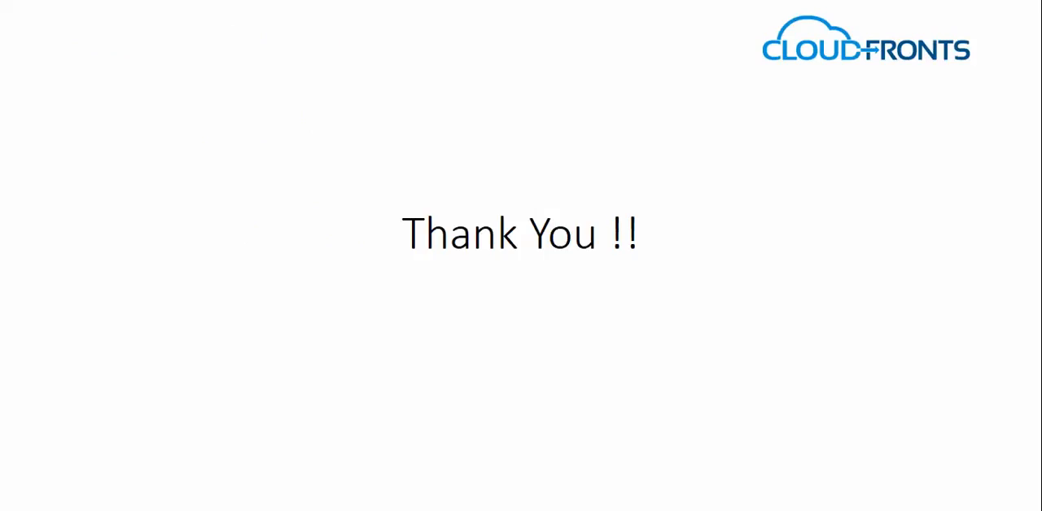